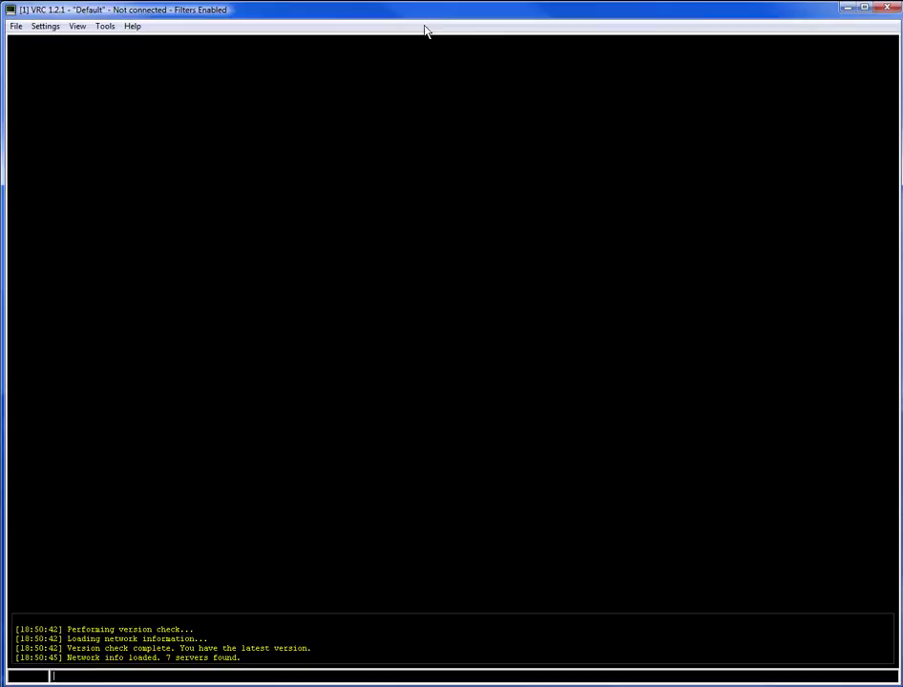
Load the sector file G90.sct2 from the KPVD folder inside the ZBW folder
{"action": "left_click", "coordinate": [16, 26]}
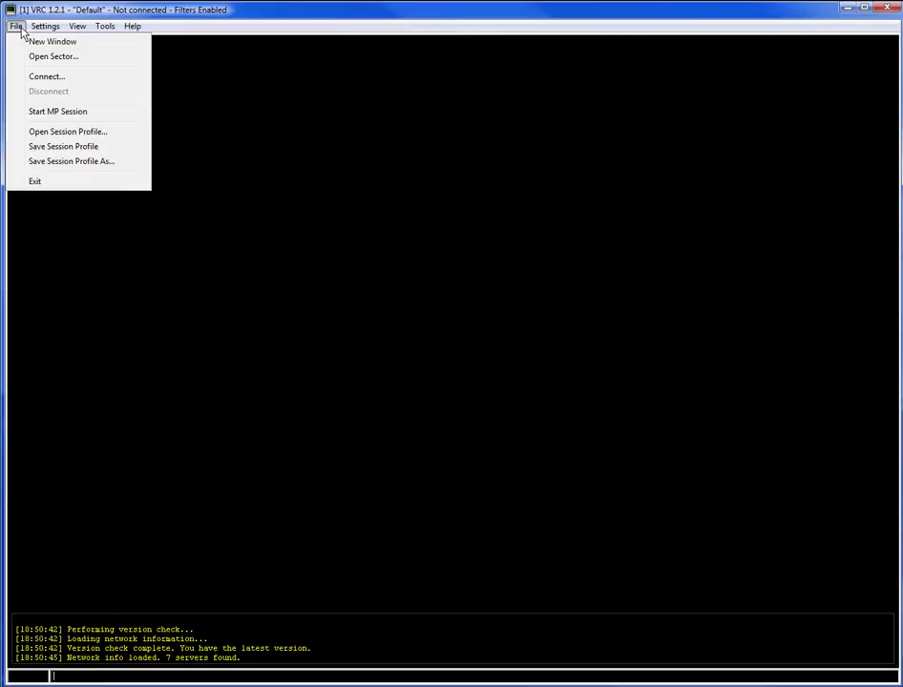
{"action": "left_click", "coordinate": [54, 57]}
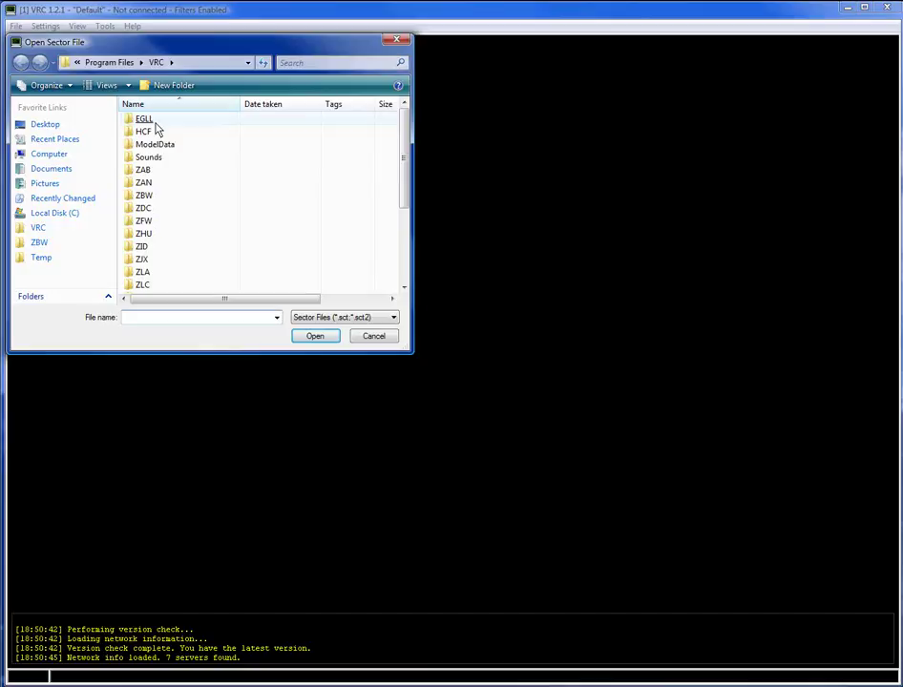
{"action": "double_click", "coordinate": [144, 196]}
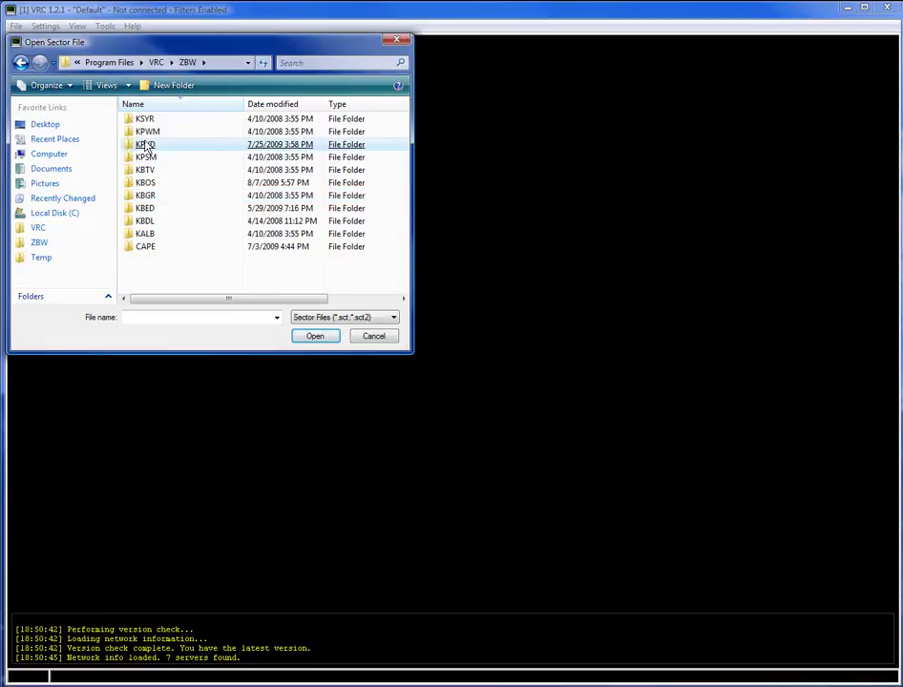
{"action": "double_click", "coordinate": [146, 145]}
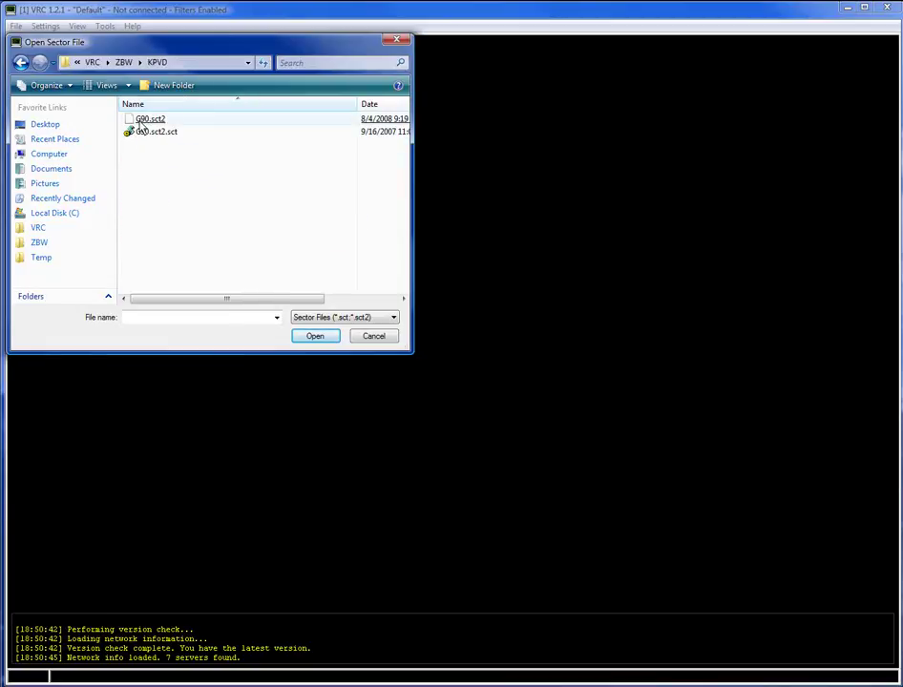
{"action": "left_click", "coordinate": [149, 121]}
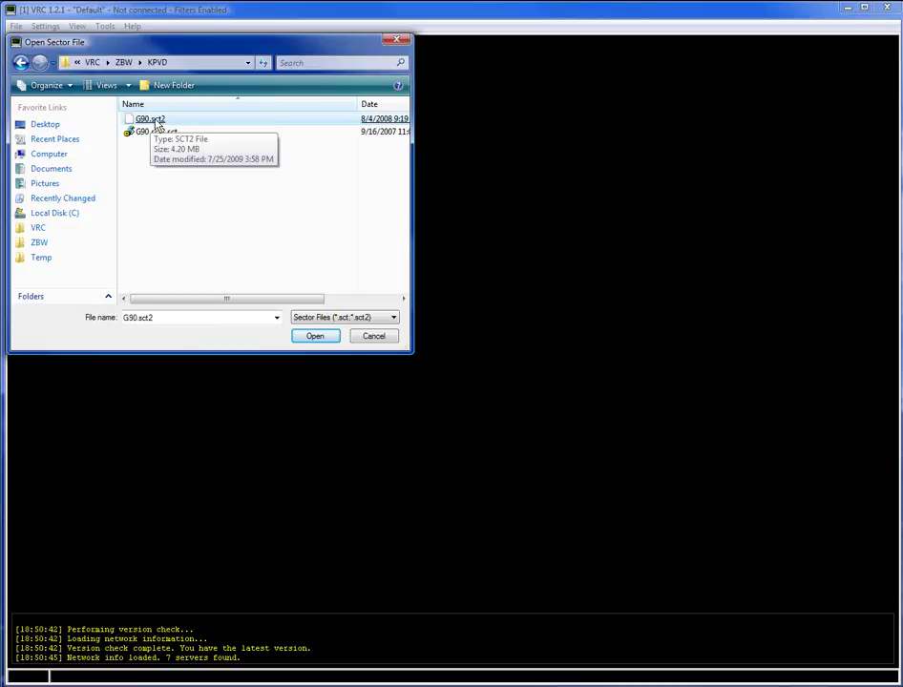
{"action": "double_click", "coordinate": [157, 125]}
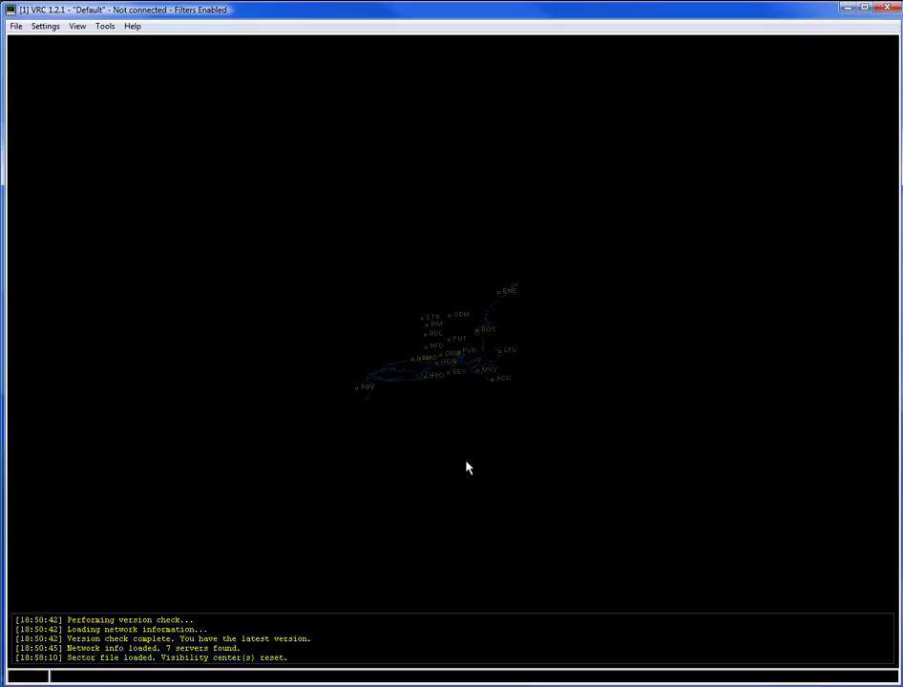
Examine the sector map closely around the PVD VOR and the Providence airport buildings
{"action": "scroll", "coordinate": [466, 468], "scroll_direction": "up", "scroll_amount": 8}
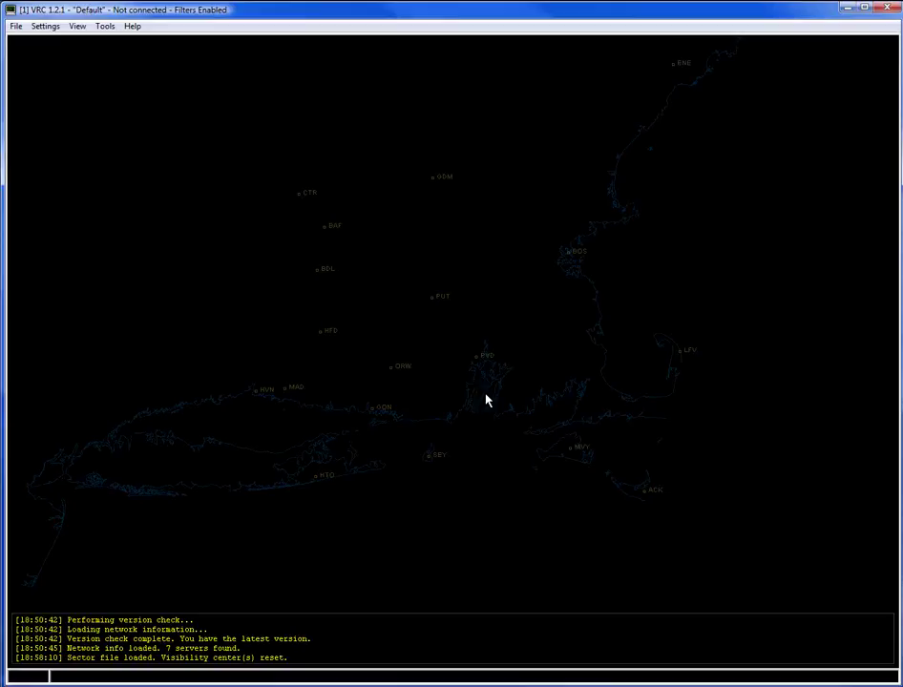
{"action": "left_click_drag", "start_coordinate": [520, 432], "coordinate": [502, 411]}
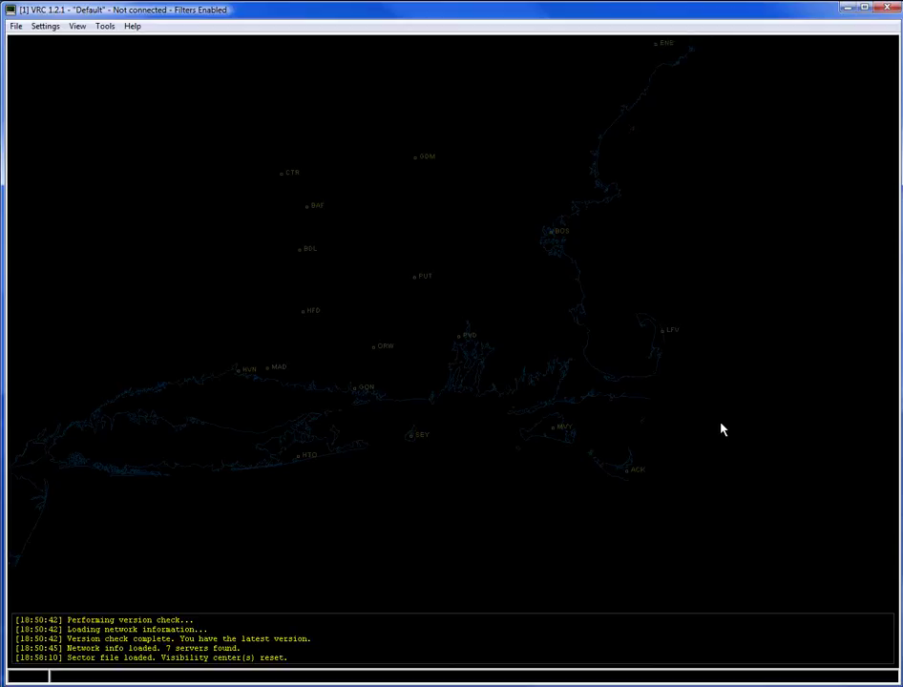
{"action": "mouse_move", "coordinate": [720, 429]}
{"action": "left_mouse_down"}
{"action": "mouse_move", "coordinate": [637, 423]}
{"action": "mouse_move", "coordinate": [696, 407]}
{"action": "mouse_move", "coordinate": [729, 413]}
{"action": "left_mouse_up"}
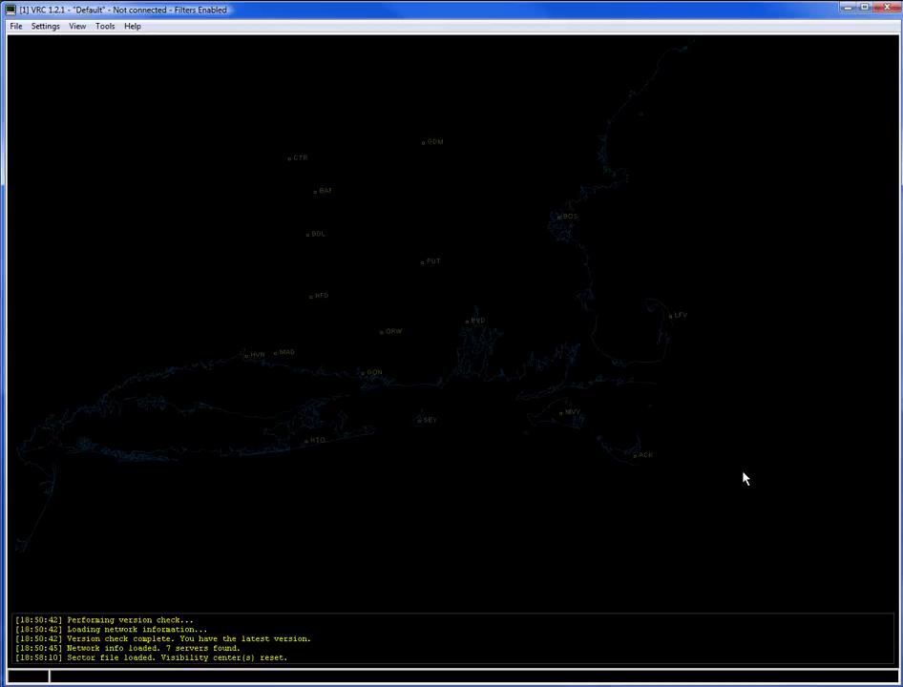
{"action": "scroll", "coordinate": [744, 477], "scroll_direction": "up", "scroll_amount": 5}
{"action": "scroll", "coordinate": [686, 524], "scroll_direction": "up", "scroll_amount": 3}
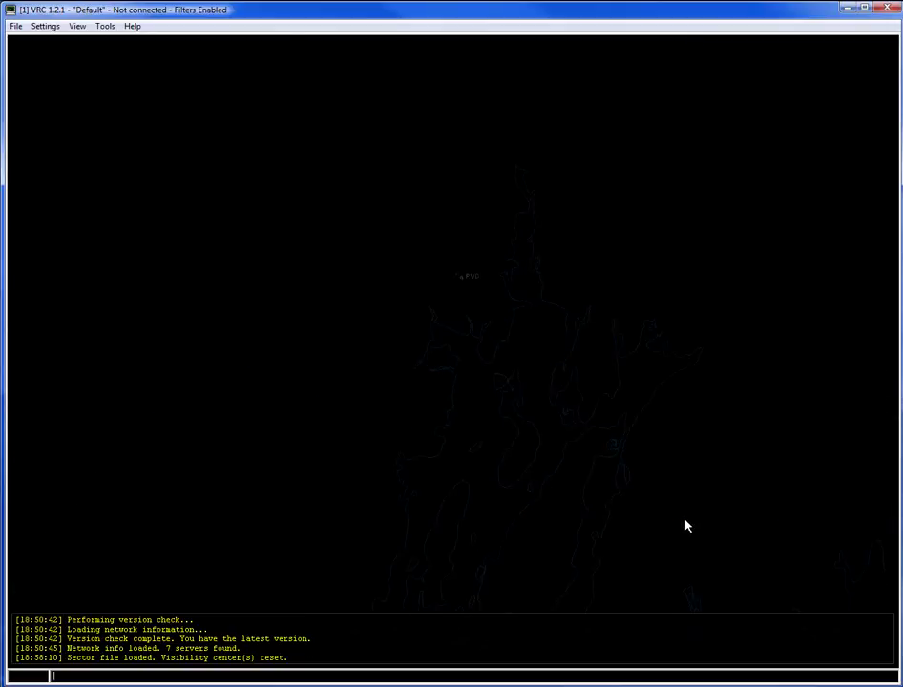
{"action": "scroll", "coordinate": [680, 439], "scroll_direction": "up", "scroll_amount": 2}
{"action": "left_click_drag", "start_coordinate": [679, 440], "coordinate": [673, 539]}
{"action": "scroll", "coordinate": [673, 538], "scroll_direction": "up", "scroll_amount": 4}
{"action": "left_click_drag", "start_coordinate": [426, 363], "coordinate": [412, 407]}
{"action": "scroll", "coordinate": [520, 380], "scroll_direction": "up", "scroll_amount": 1}
Display the KPVD Airport Geometry diagram from the STARs on the scope
{"action": "left_click", "coordinate": [80, 29]}
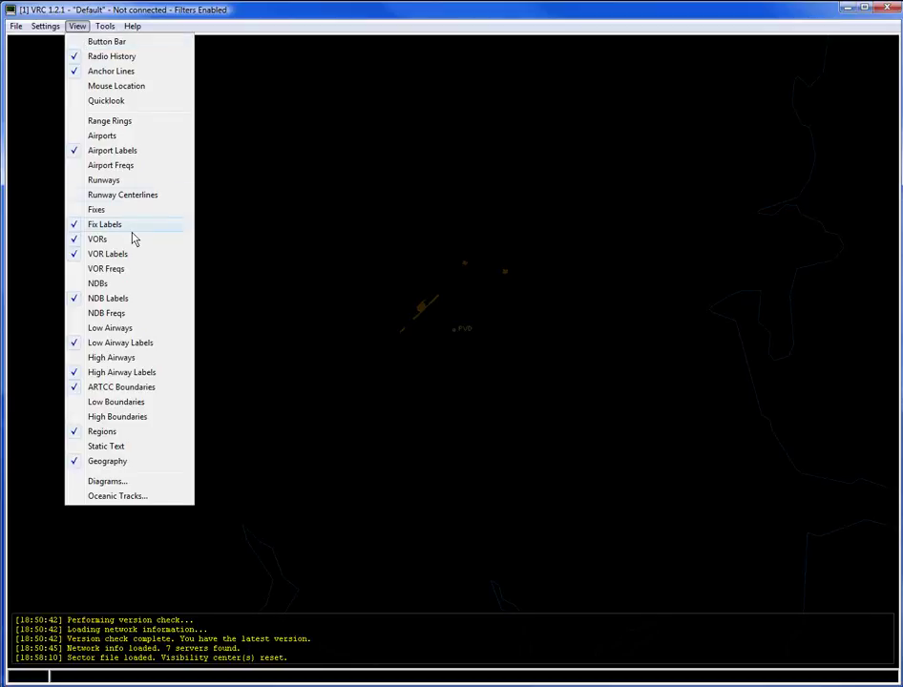
{"action": "left_click", "coordinate": [113, 483]}
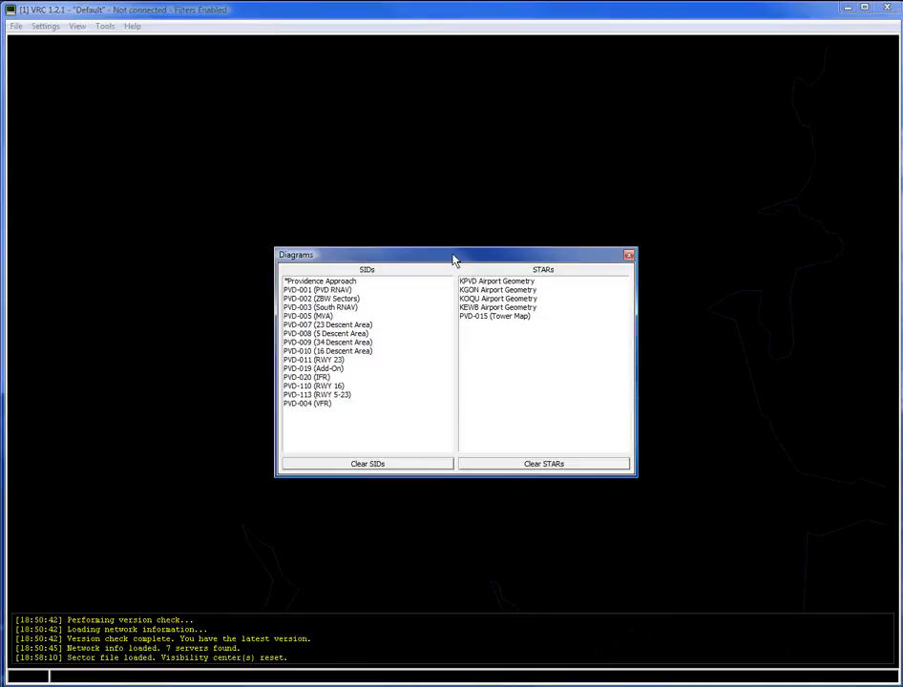
{"action": "left_click_drag", "start_coordinate": [447, 260], "coordinate": [201, 62]}
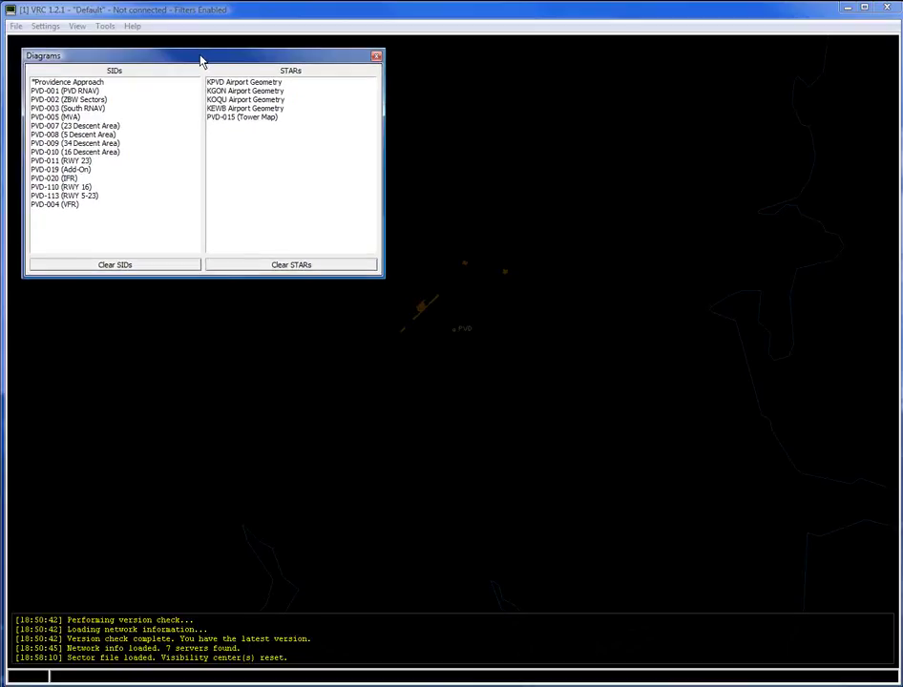
{"action": "left_click", "coordinate": [263, 84]}
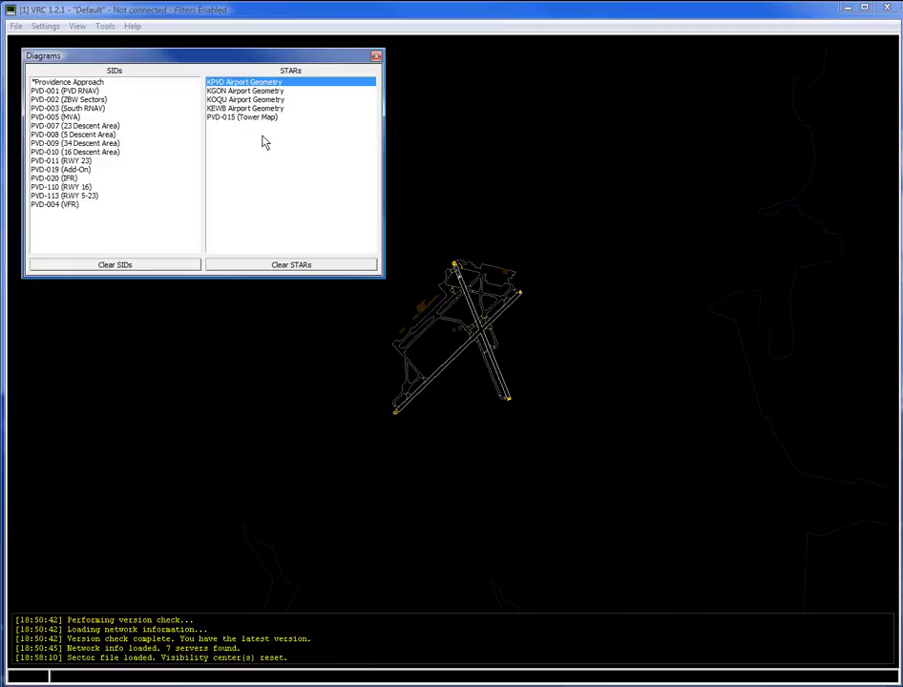
{"action": "left_click", "coordinate": [376, 55]}
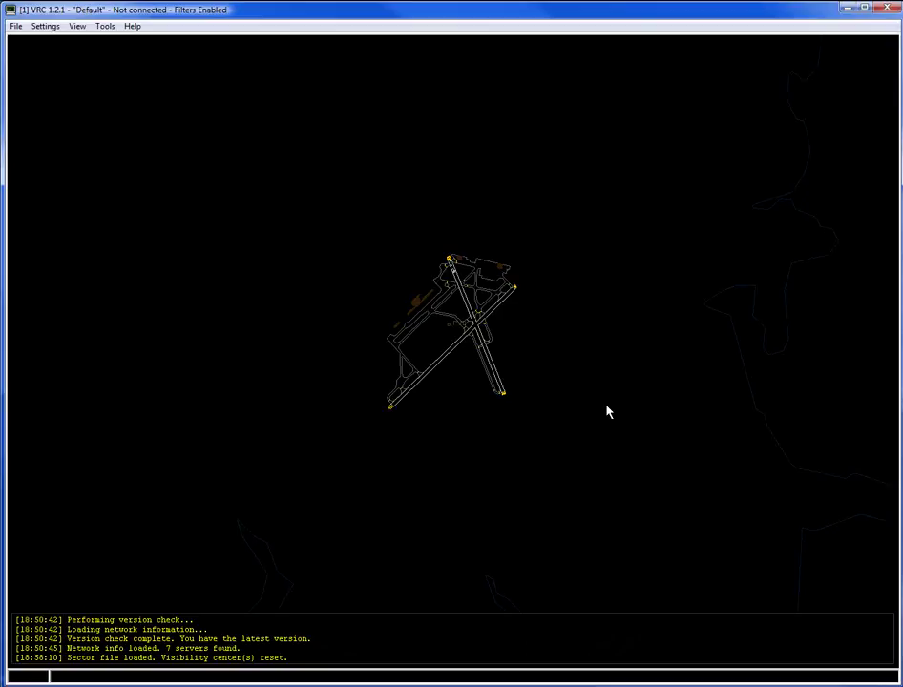
Turn on static text so the airport's runway, taxiway and ramp labels are drawn
{"action": "scroll", "coordinate": [607, 421], "scroll_direction": "up", "scroll_amount": 3}
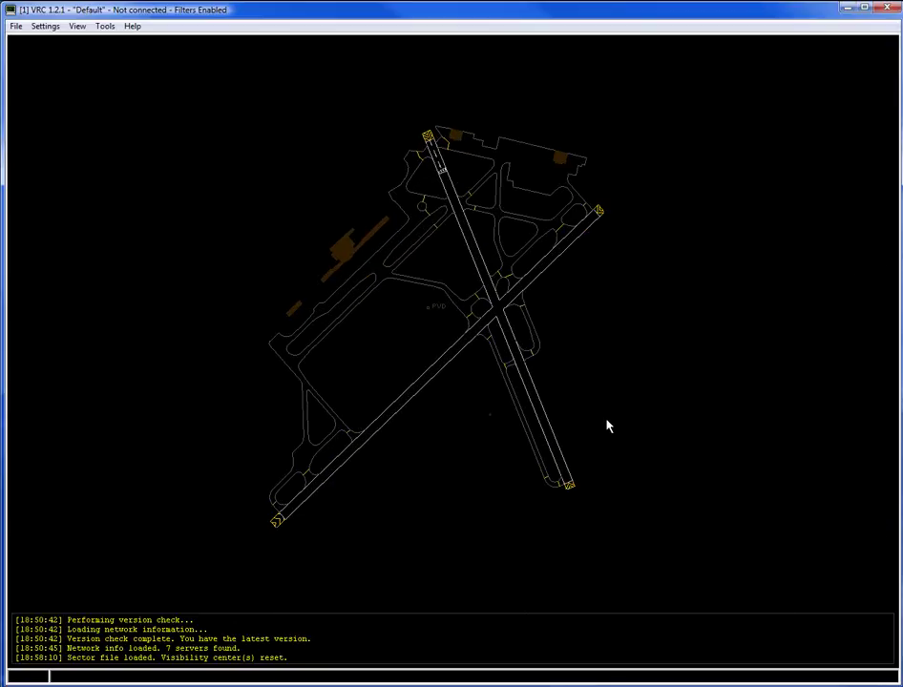
{"action": "scroll", "coordinate": [609, 430], "scroll_direction": "up", "scroll_amount": 2}
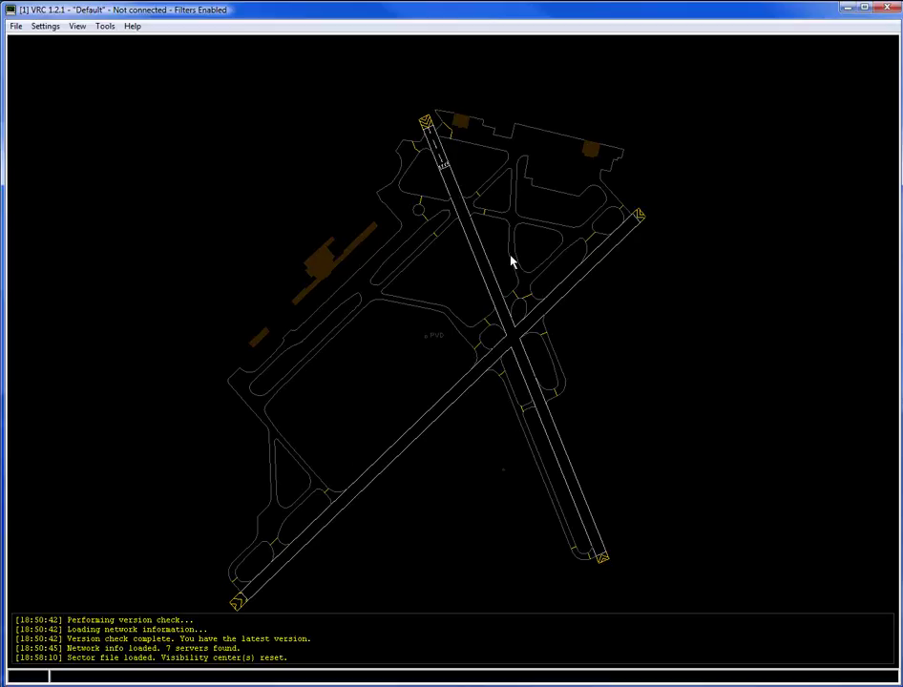
{"action": "left_click", "coordinate": [78, 28]}
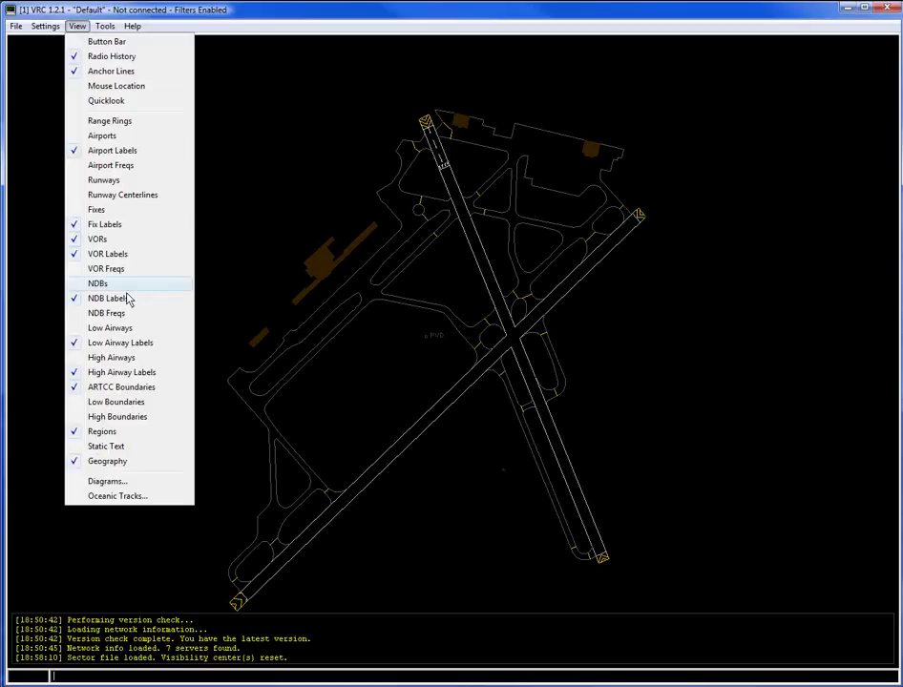
{"action": "left_click", "coordinate": [107, 447]}
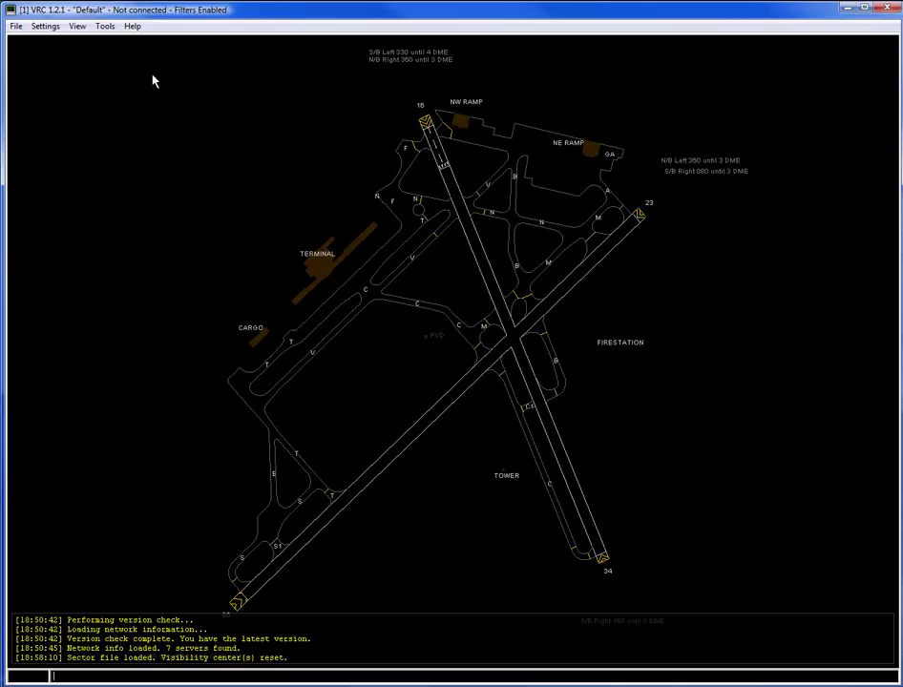
Set the radar mode to Ground
{"action": "left_click", "coordinate": [46, 27]}
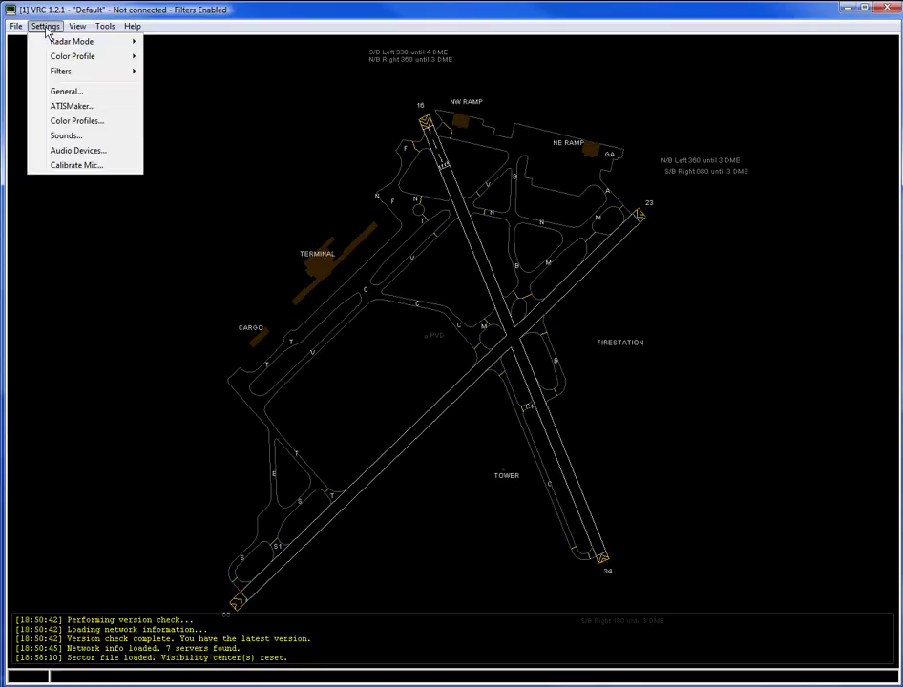
{"action": "mouse_move", "coordinate": [67, 48]}
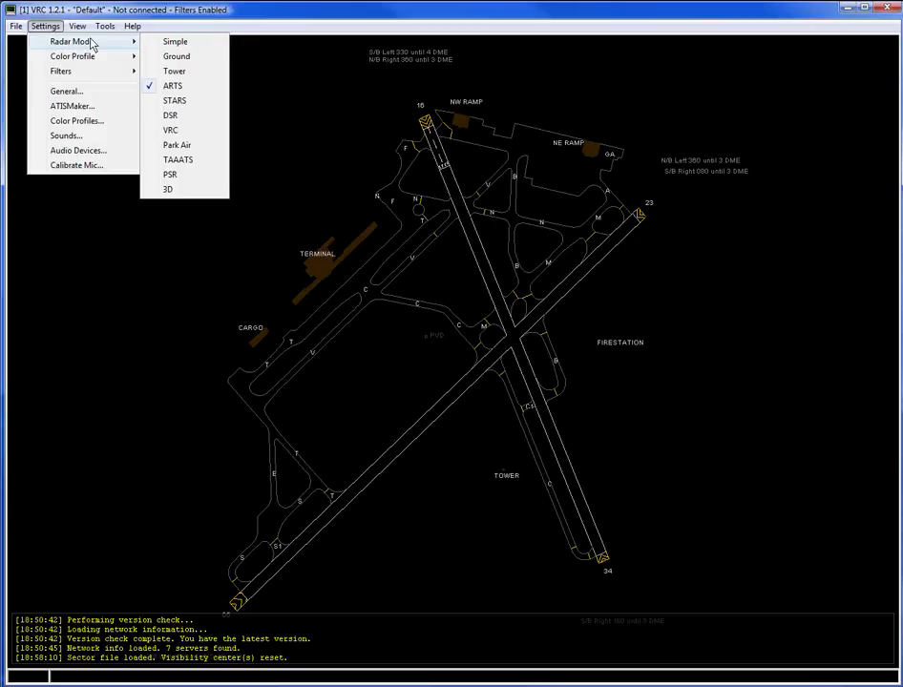
{"action": "left_click", "coordinate": [161, 57]}
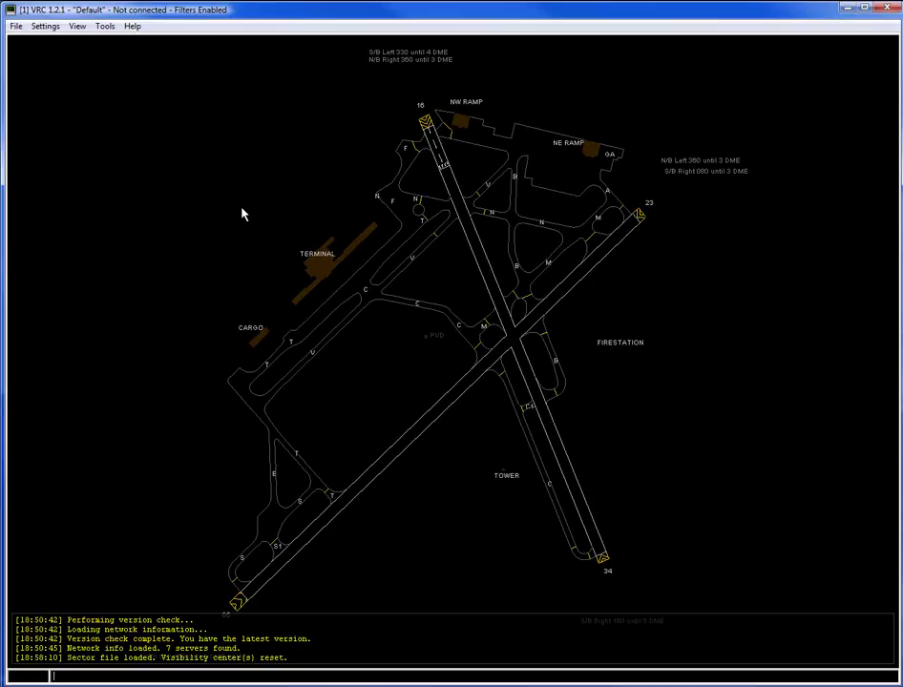
Set the microphone input device to Wave - Desktop Microphone (2- PLTDA60) in the audio device settings
{"action": "left_click", "coordinate": [45, 25]}
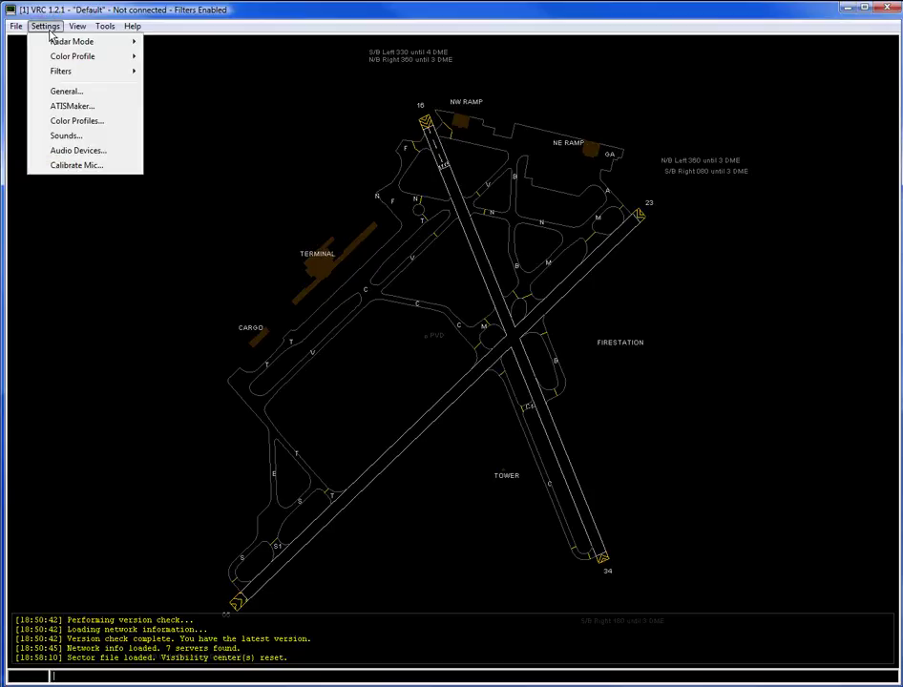
{"action": "left_click", "coordinate": [77, 153]}
{"action": "left_click_drag", "start_coordinate": [391, 237], "coordinate": [315, 179]}
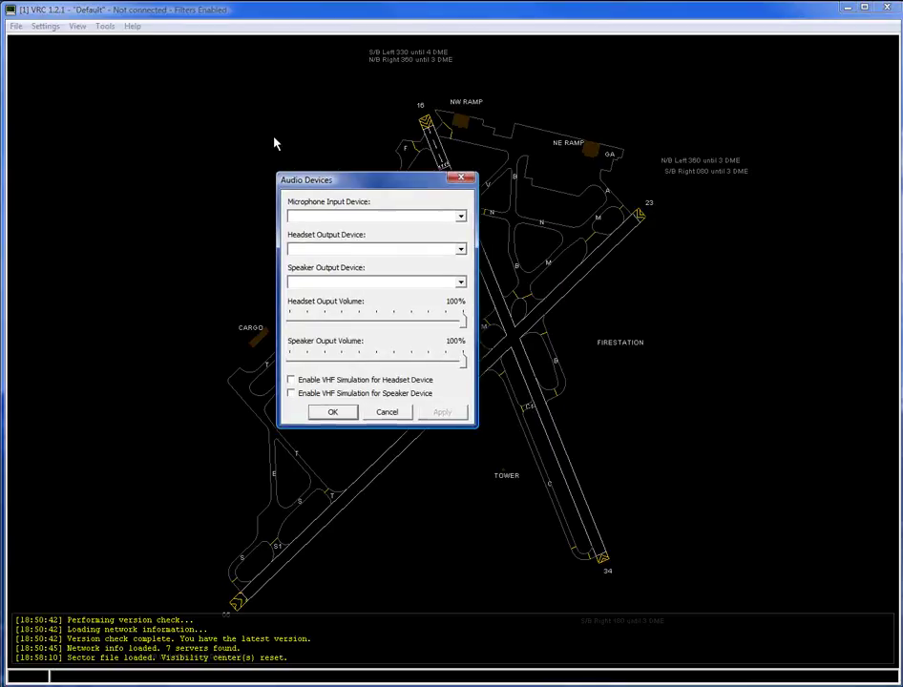
{"action": "left_click_drag", "start_coordinate": [274, 143], "coordinate": [71, 54]}
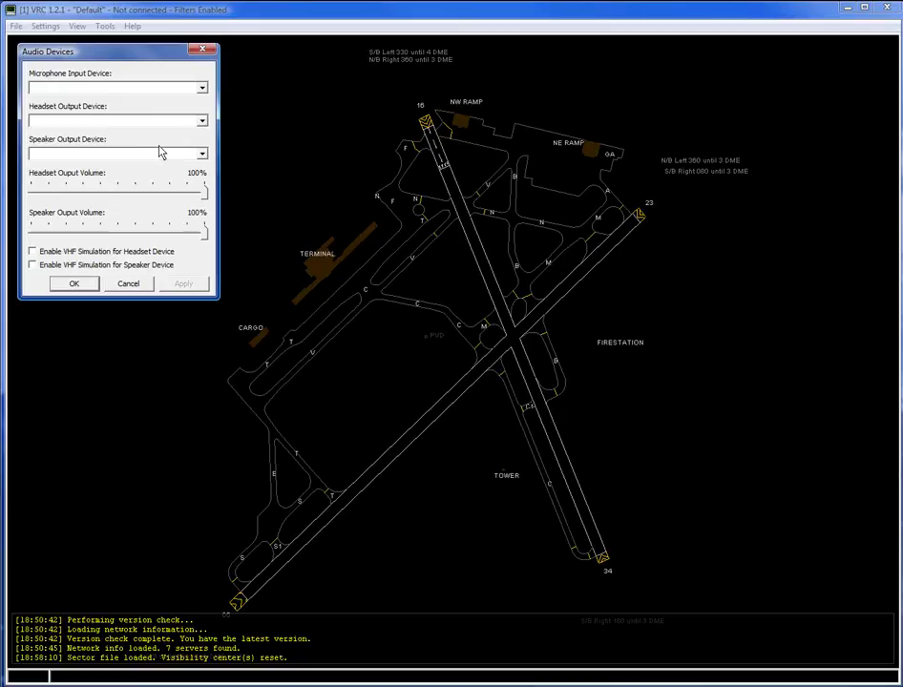
{"action": "left_click", "coordinate": [203, 88]}
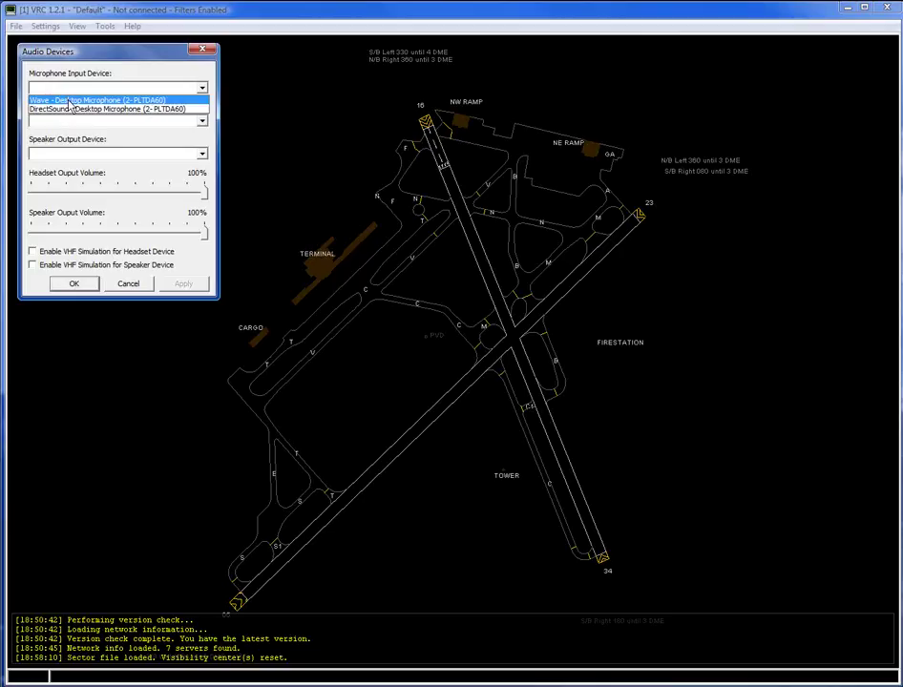
{"action": "left_click", "coordinate": [119, 102]}
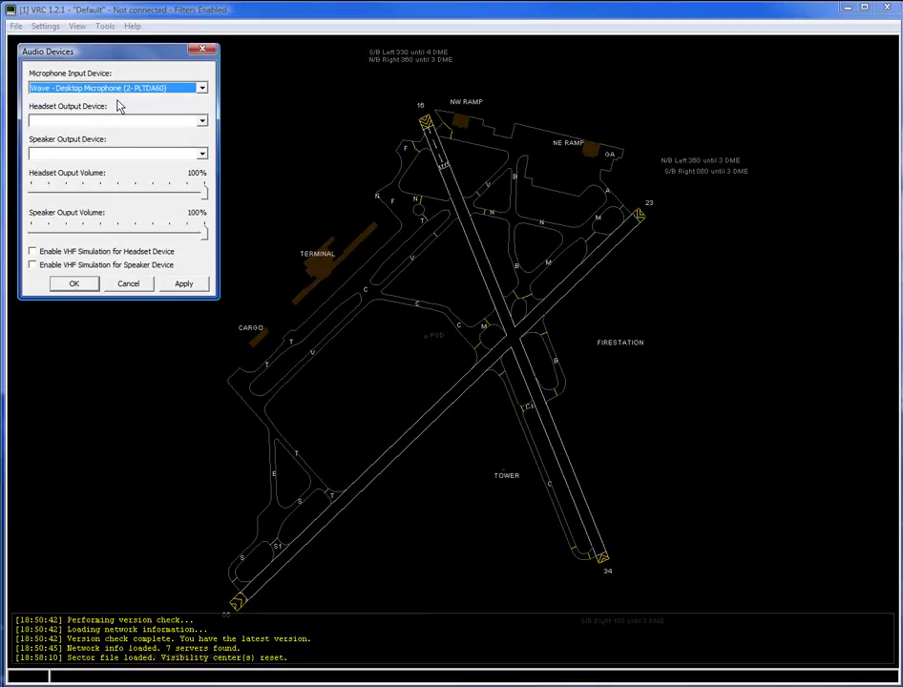
Set the headset output to Wave - Speakers (2- PLTDA60) and the speaker output to Wave - Speakers (High Definition Audio), and save the audio settings
{"action": "left_click", "coordinate": [201, 120]}
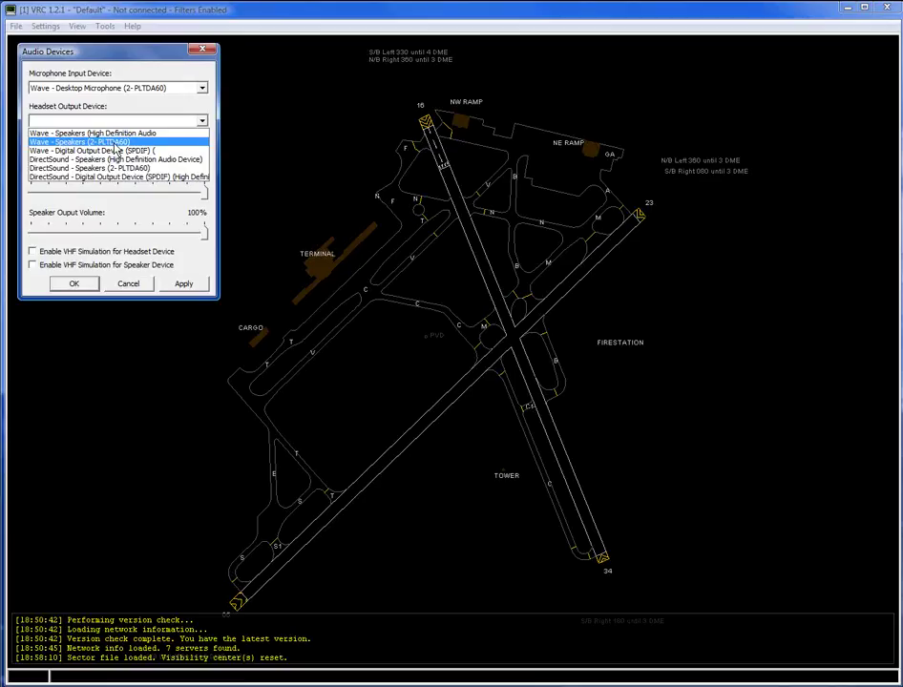
{"action": "left_click", "coordinate": [116, 143]}
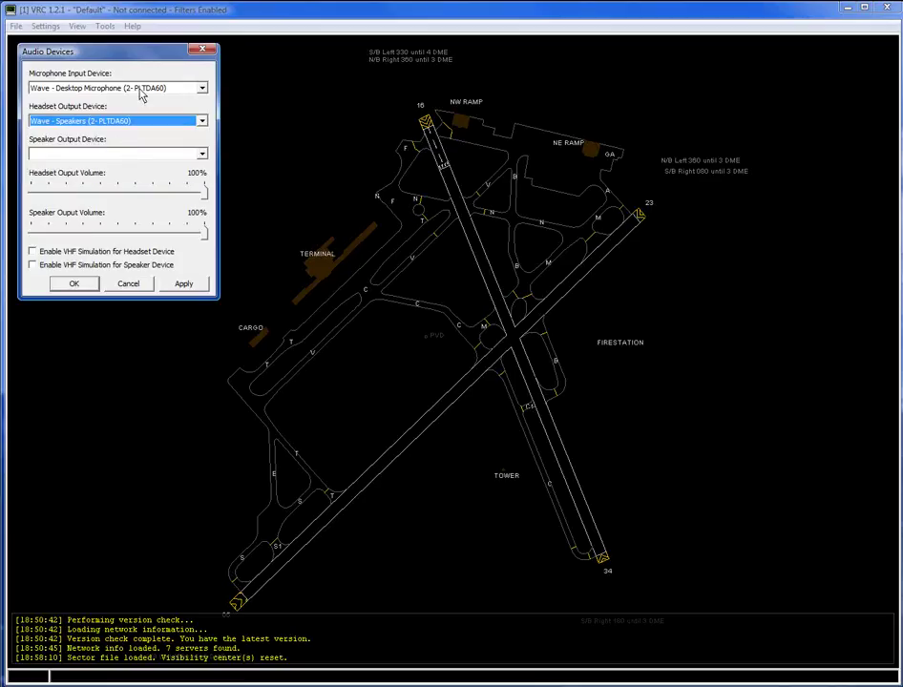
{"action": "left_click", "coordinate": [203, 155]}
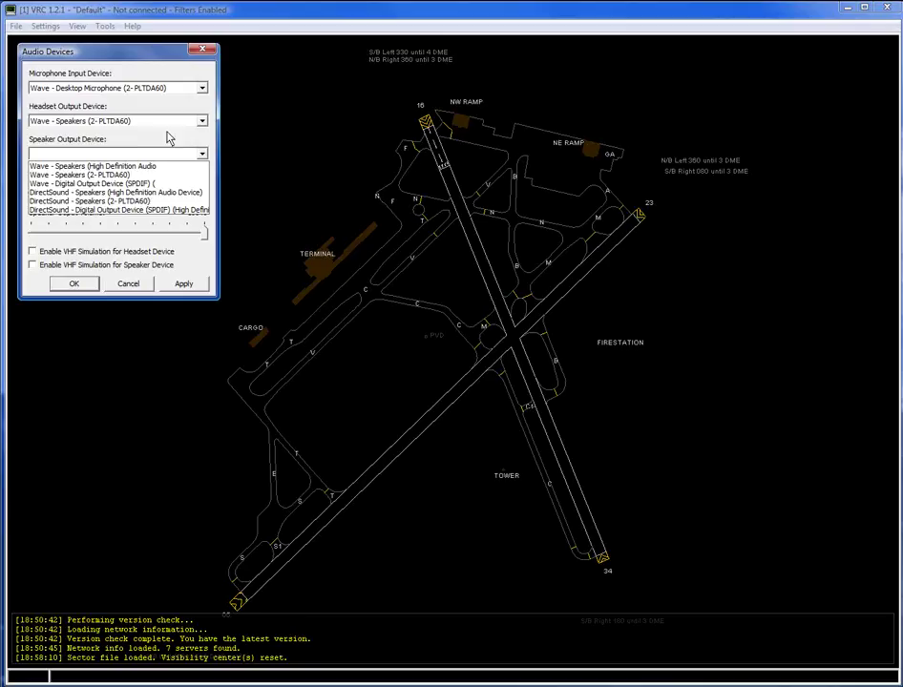
{"action": "left_click", "coordinate": [95, 168]}
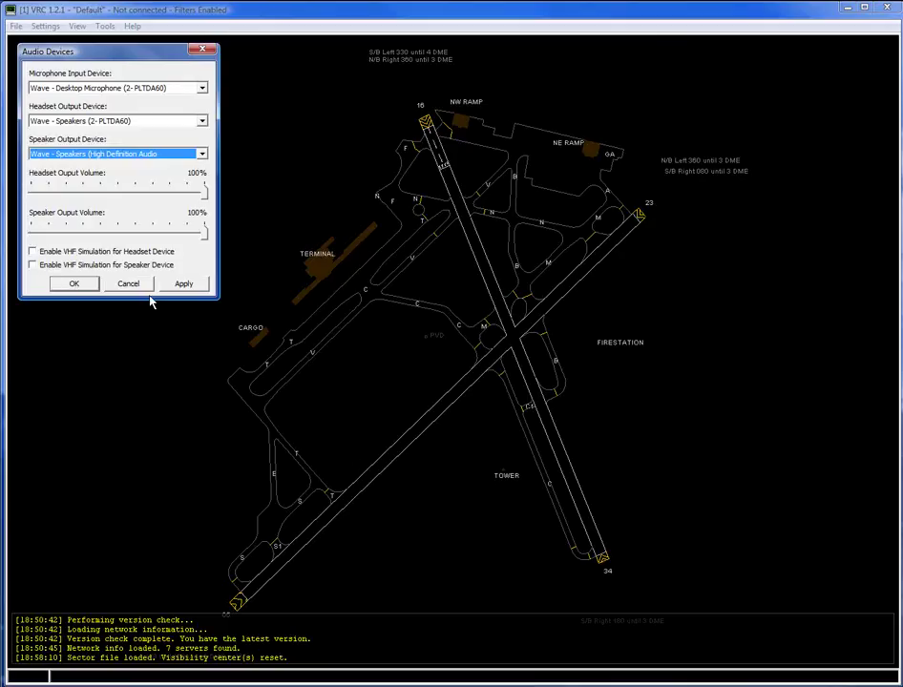
{"action": "left_click", "coordinate": [76, 287]}
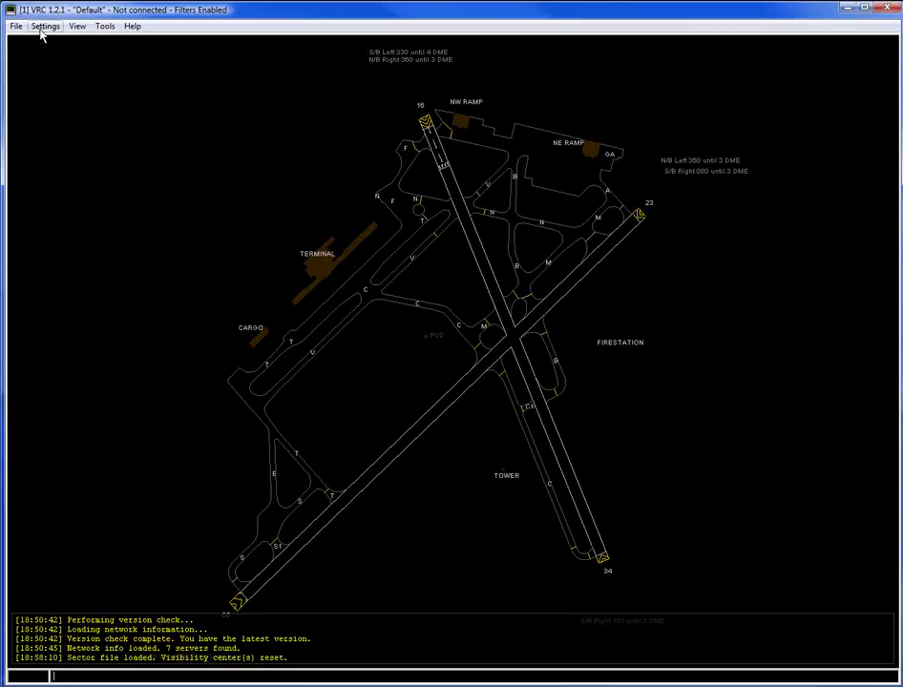
Open the sound settings and choose Conflict Alert as the event to configure
{"action": "left_click", "coordinate": [42, 29]}
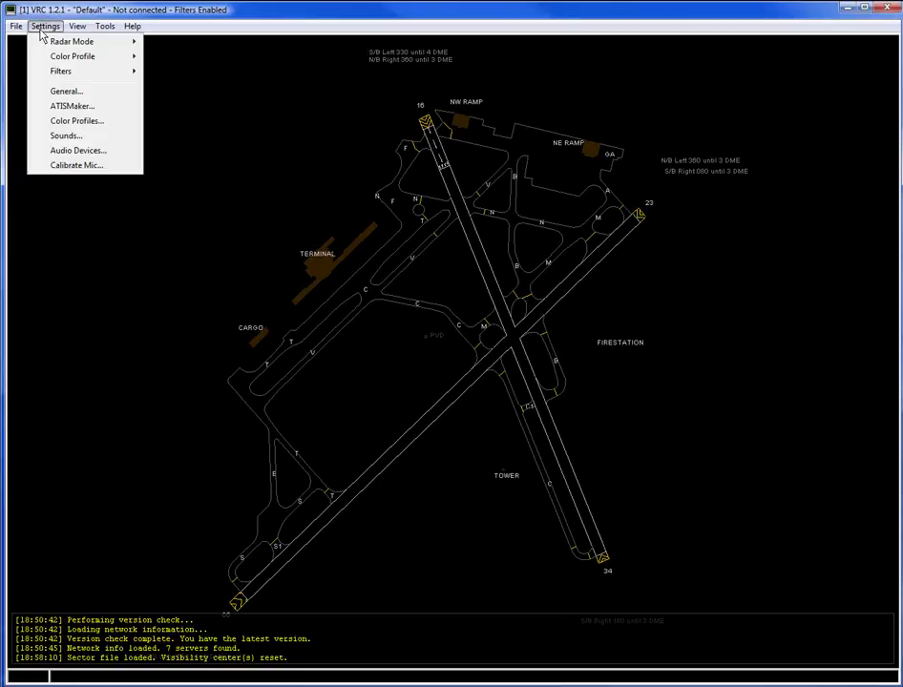
{"action": "left_click", "coordinate": [67, 136]}
{"action": "left_click_drag", "start_coordinate": [368, 323], "coordinate": [67, 53]}
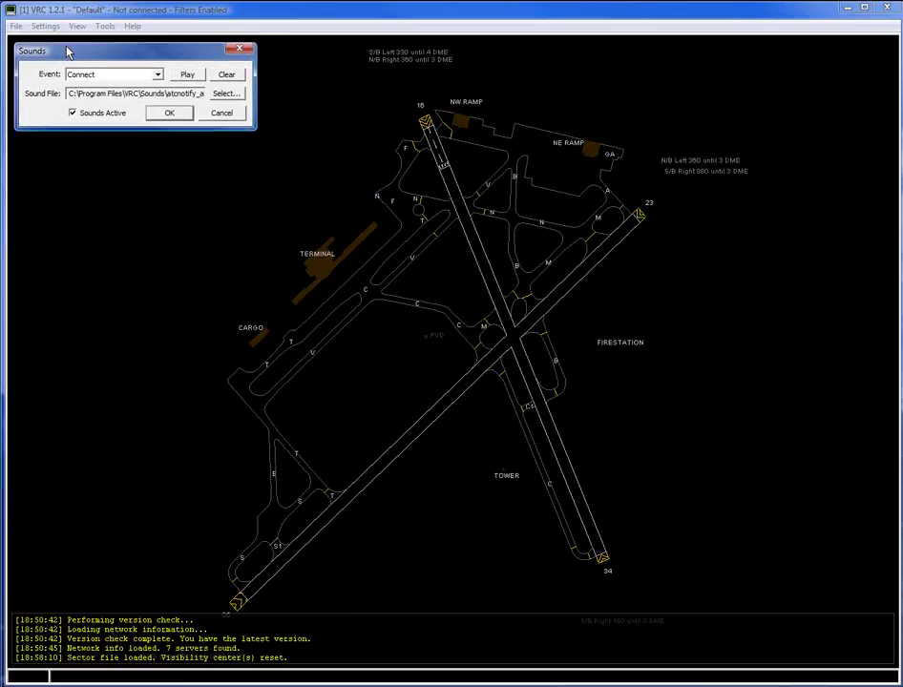
{"action": "left_click", "coordinate": [158, 74]}
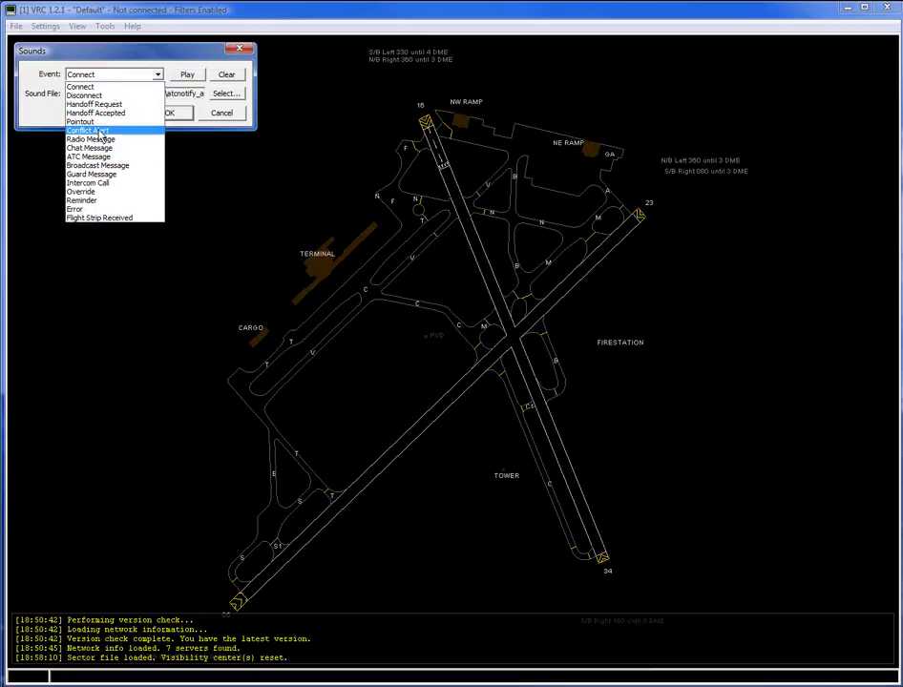
{"action": "left_click", "coordinate": [100, 130]}
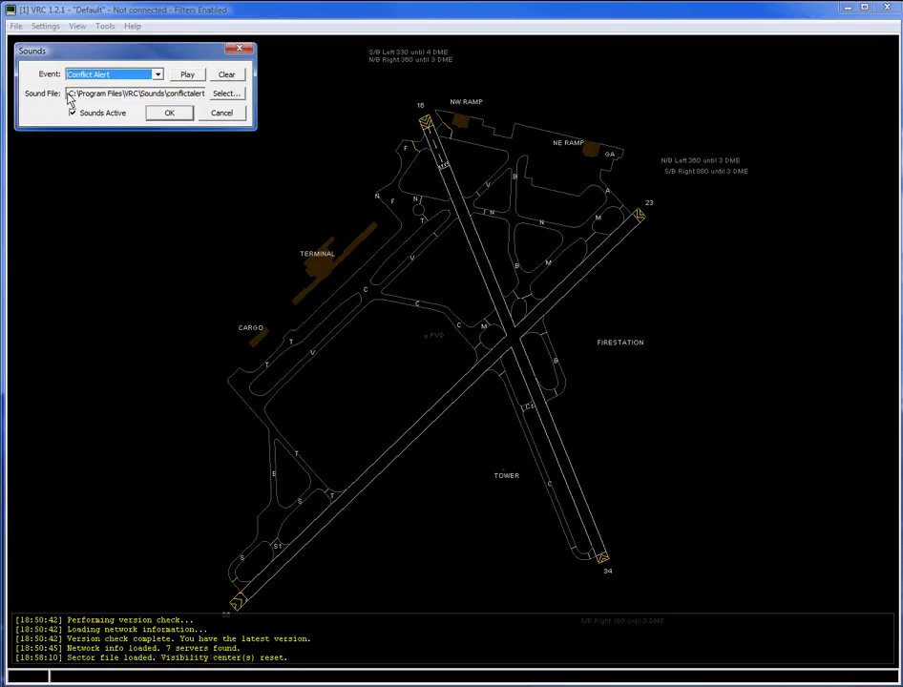
Assign conflictalert.wav from the VRC Sounds folder to the Conflict Alert event, play it, and save the sound settings
{"action": "left_click", "coordinate": [233, 97]}
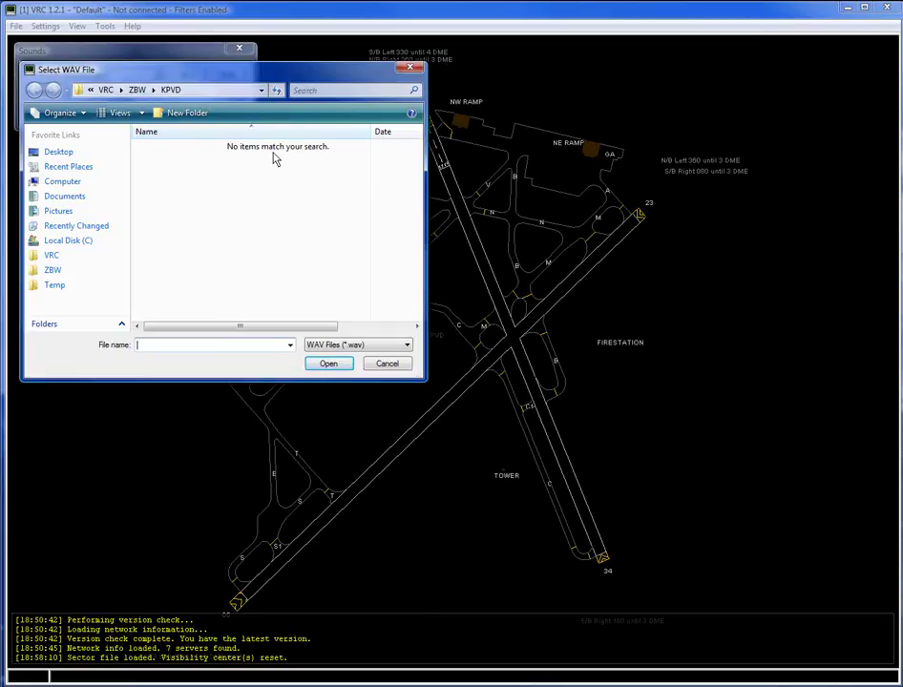
{"action": "left_click", "coordinate": [106, 91]}
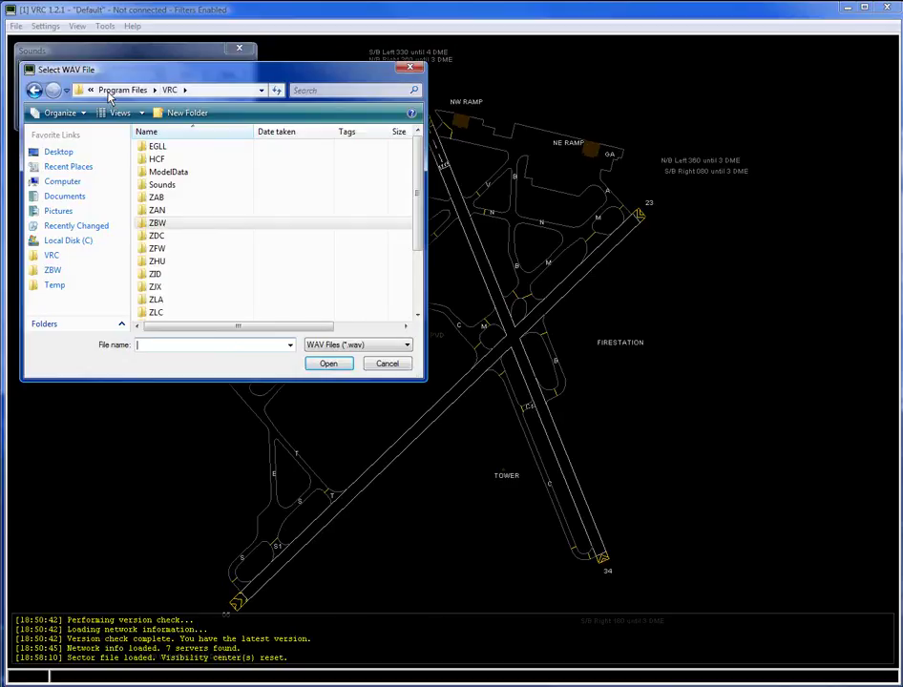
{"action": "double_click", "coordinate": [165, 189]}
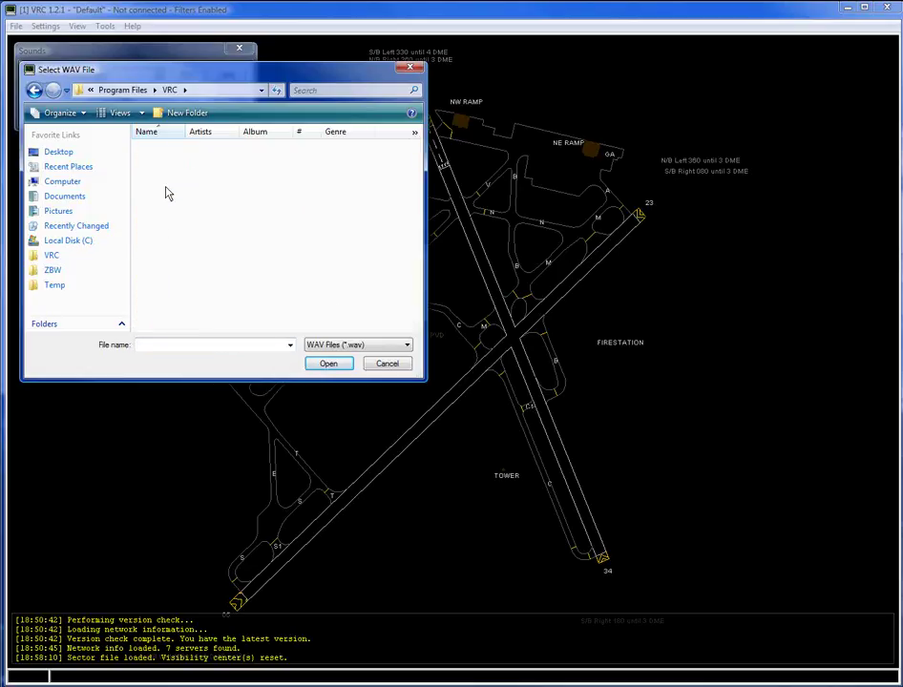
{"action": "left_click", "coordinate": [183, 188]}
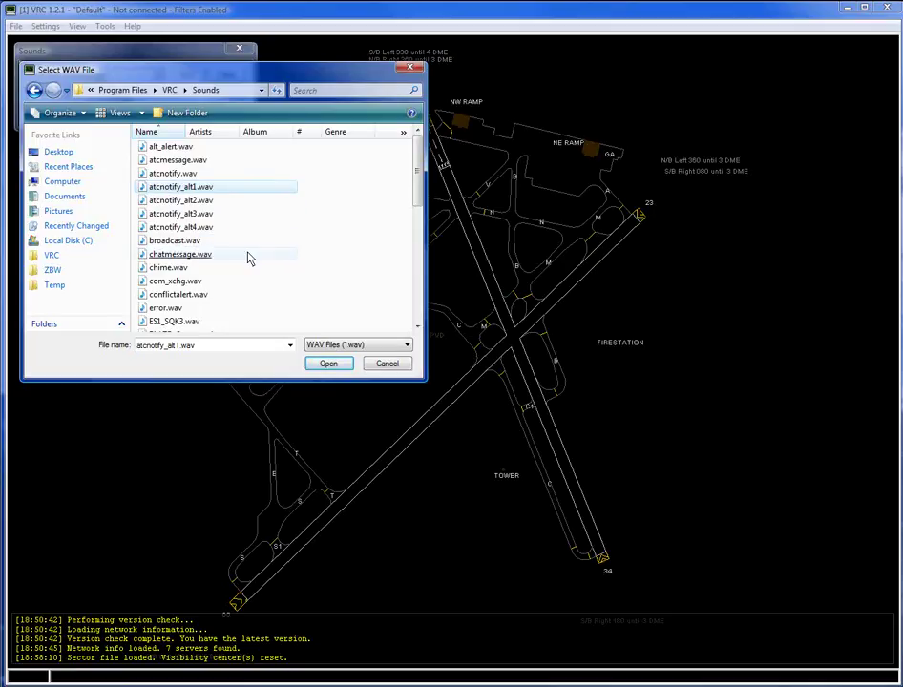
{"action": "left_click", "coordinate": [188, 298]}
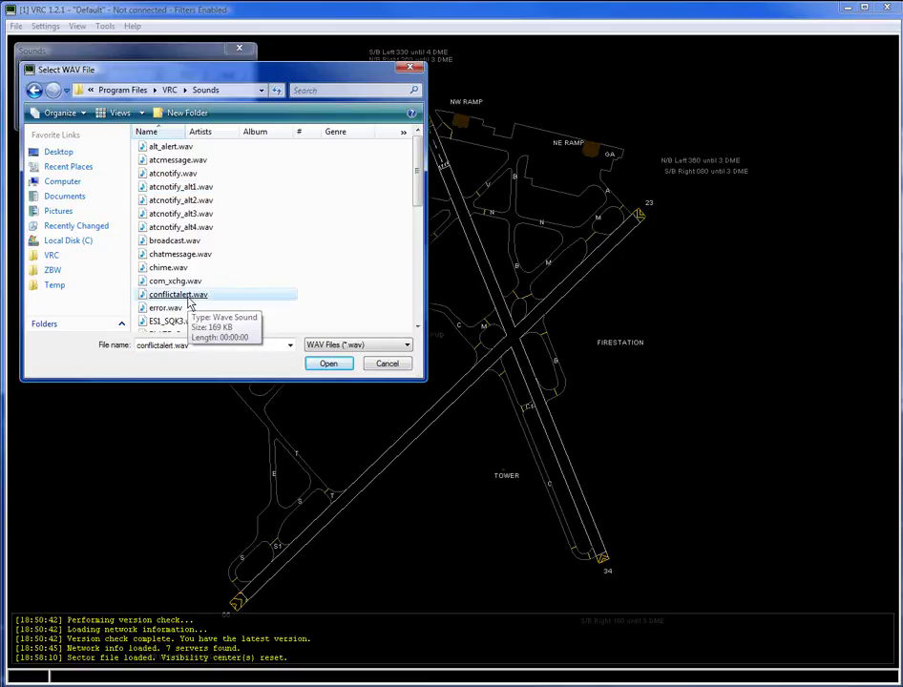
{"action": "double_click", "coordinate": [187, 298]}
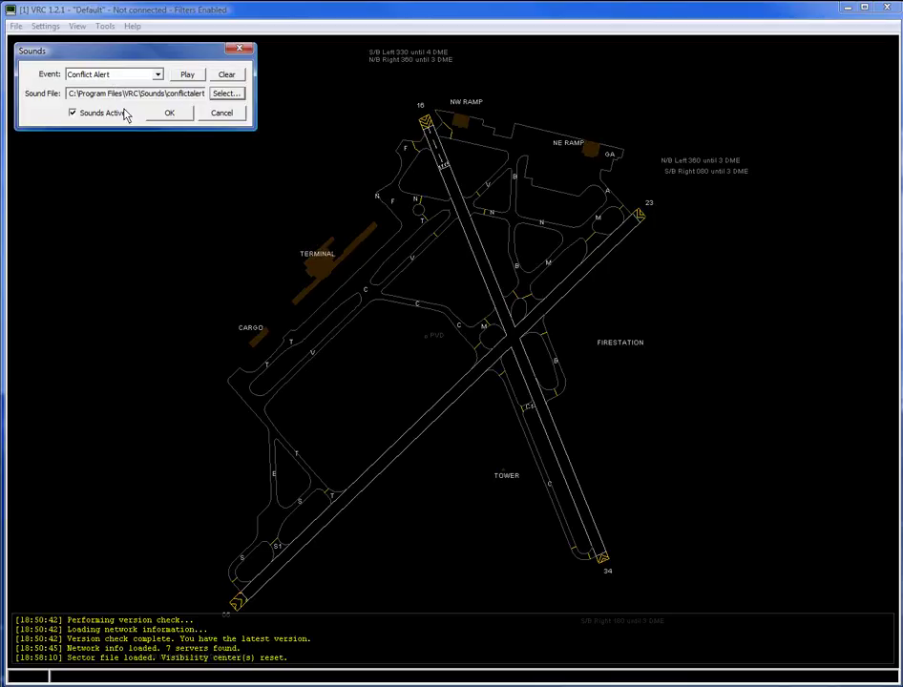
{"action": "left_click", "coordinate": [190, 81]}
{"action": "left_click", "coordinate": [169, 114]}
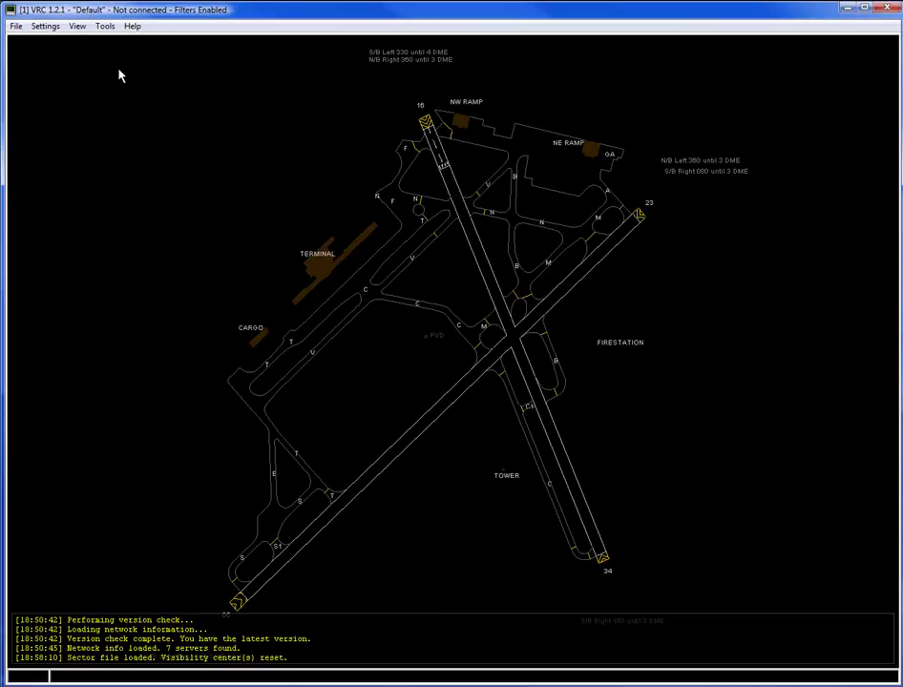
In the general settings, select vZBW alias VRC edition.txt from the ZBW folder as the alias file
{"action": "left_click", "coordinate": [78, 26]}
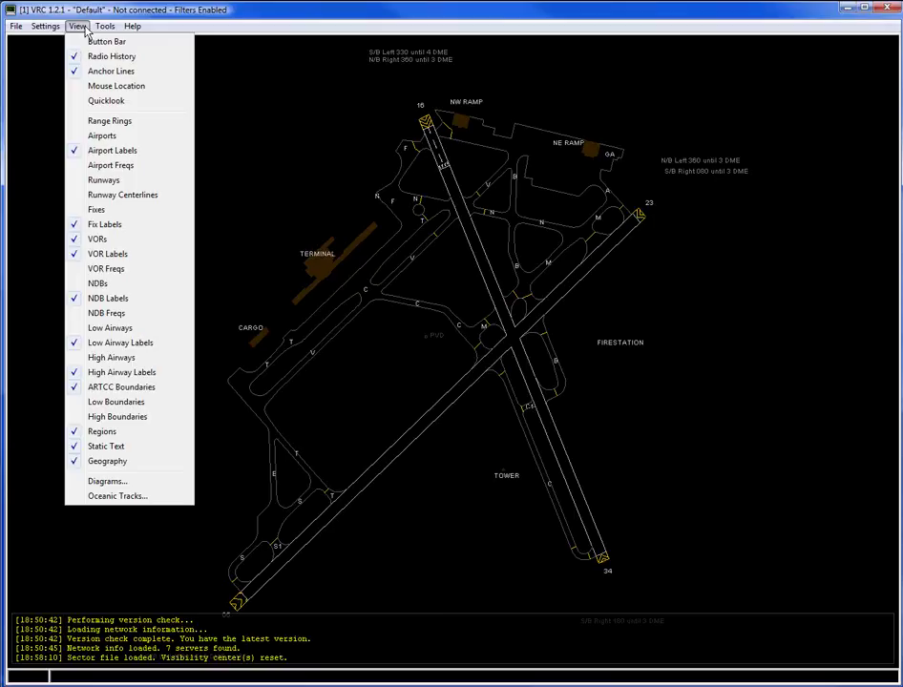
{"action": "left_click", "coordinate": [74, 24]}
{"action": "left_click", "coordinate": [44, 29]}
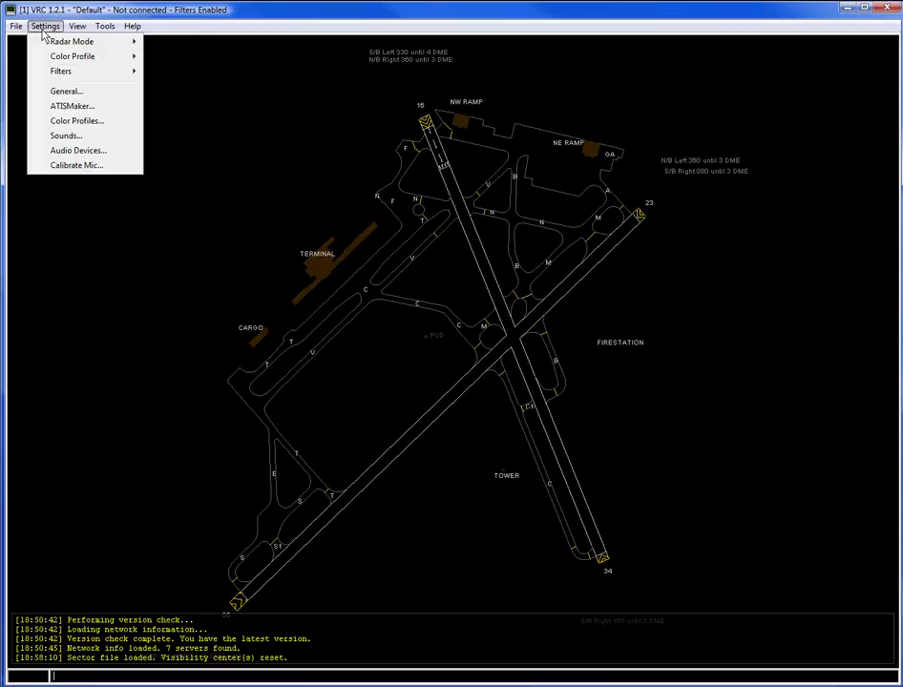
{"action": "left_click", "coordinate": [70, 94]}
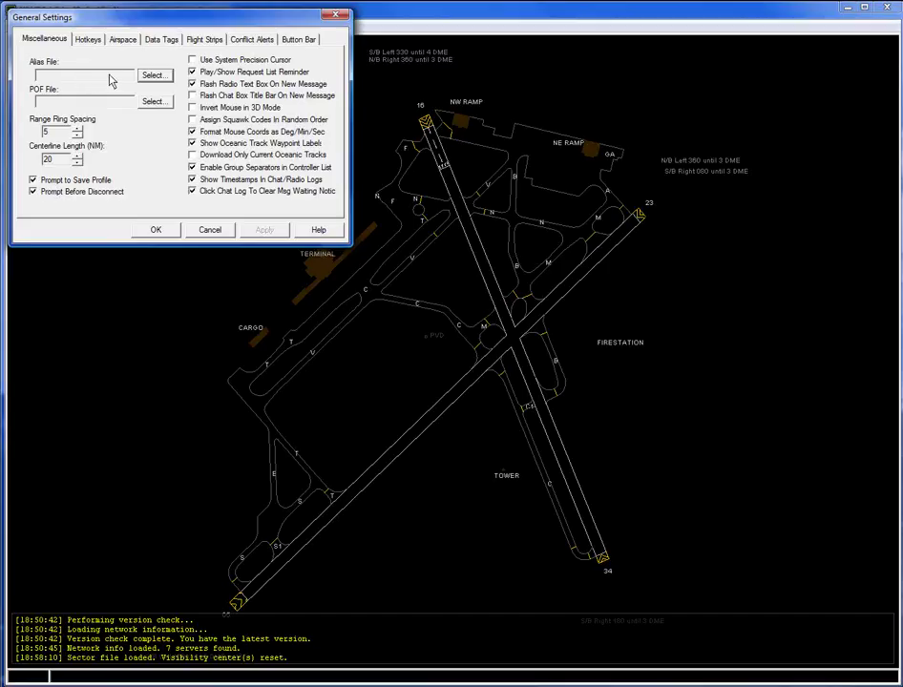
{"action": "left_click", "coordinate": [152, 76]}
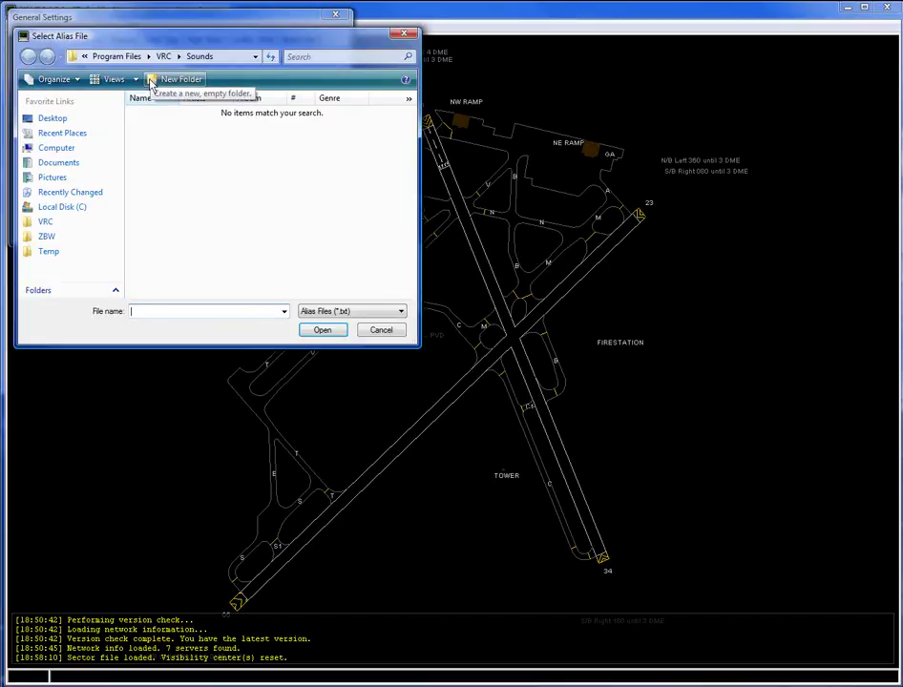
{"action": "left_click", "coordinate": [163, 57]}
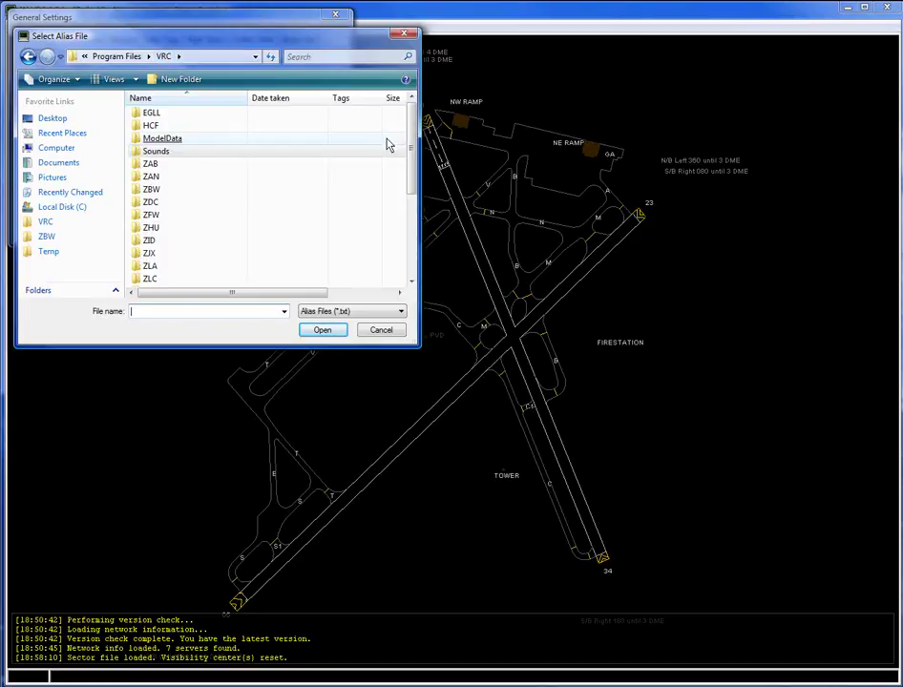
{"action": "double_click", "coordinate": [153, 189]}
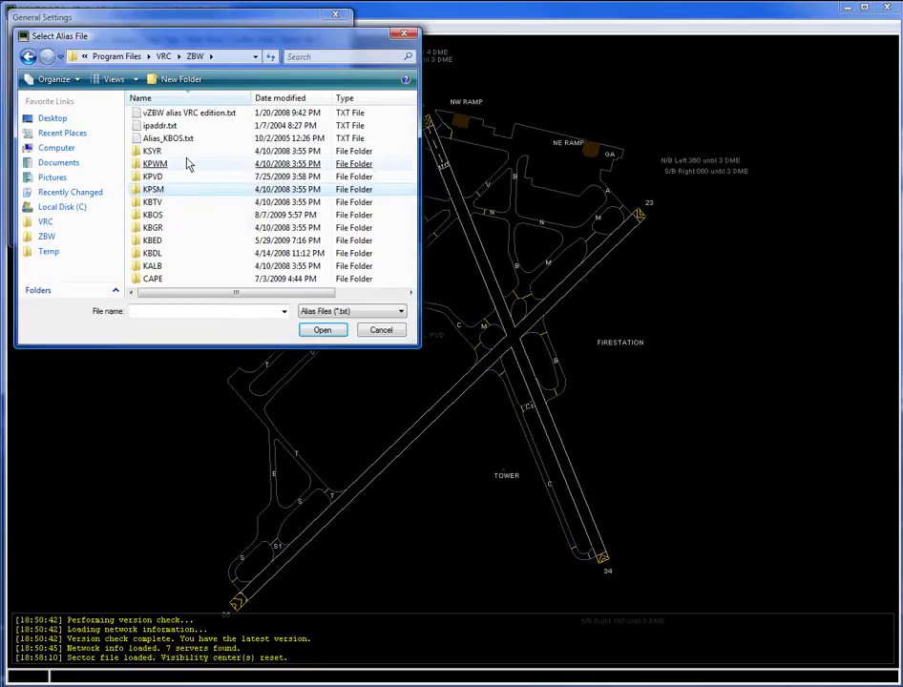
{"action": "left_click", "coordinate": [178, 116]}
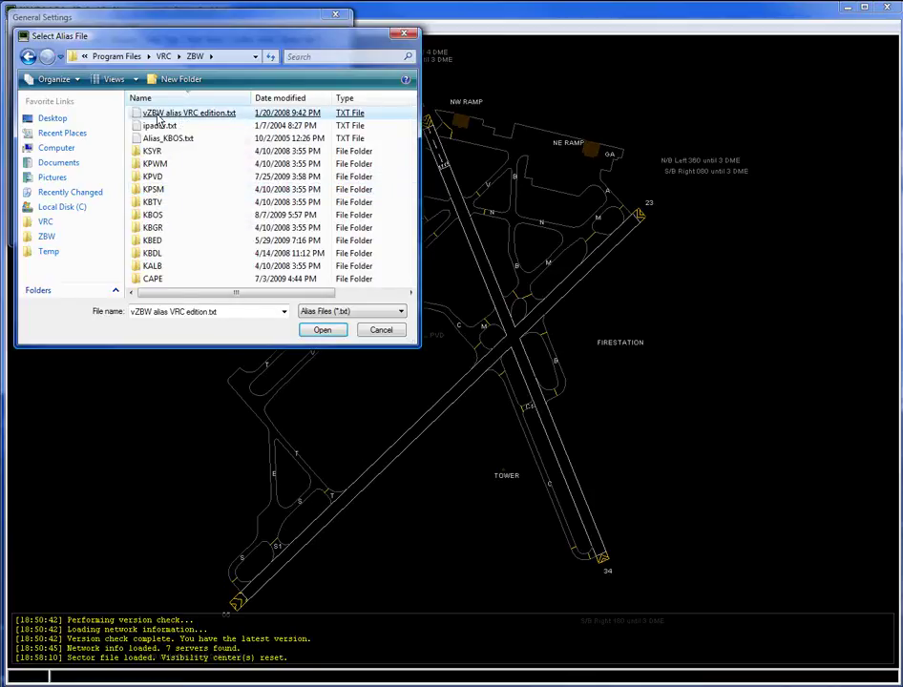
{"action": "double_click", "coordinate": [222, 116]}
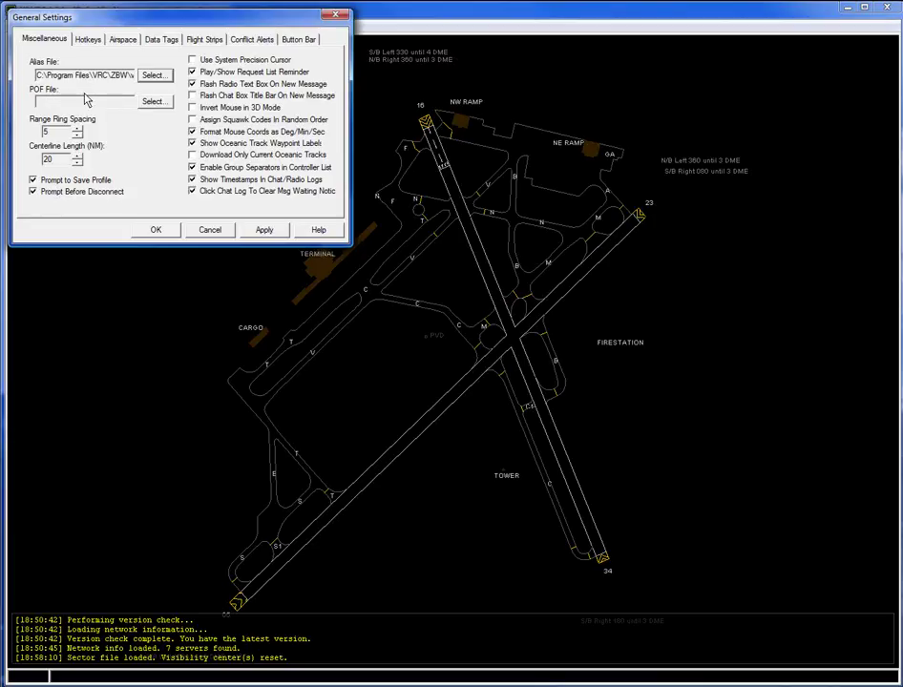
Select boston.pof from the ZBW folder as the POF file, enable Use System Precision Cursor, and save the general settings
{"action": "left_click", "coordinate": [151, 101]}
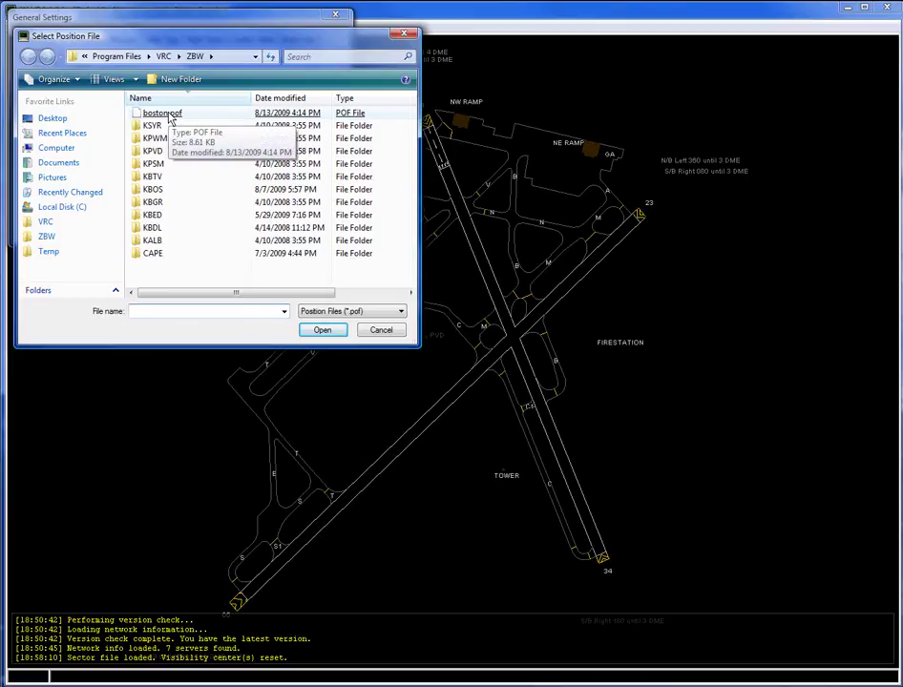
{"action": "double_click", "coordinate": [162, 114]}
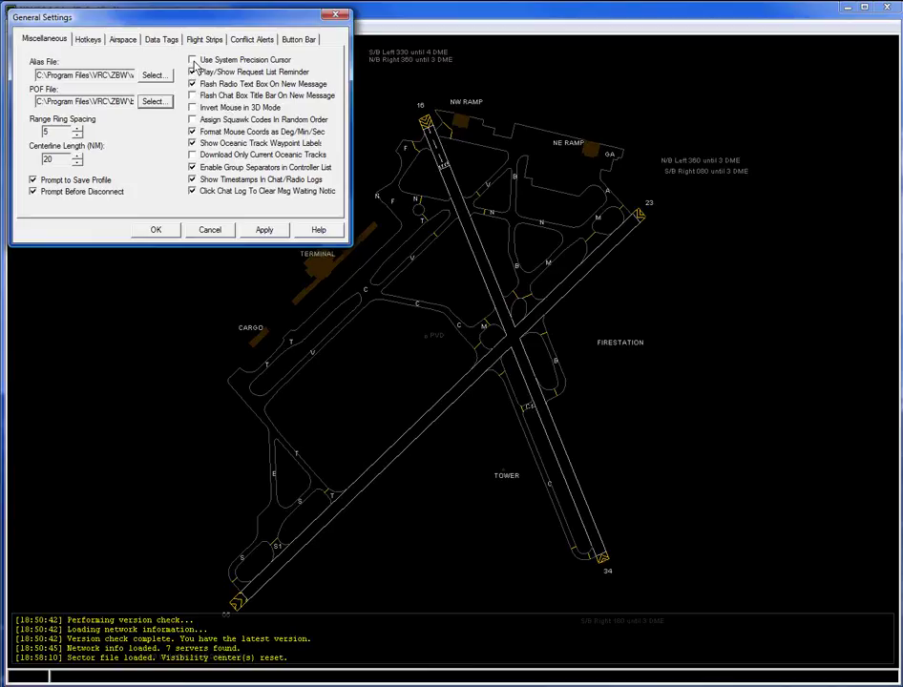
{"action": "left_click", "coordinate": [192, 61]}
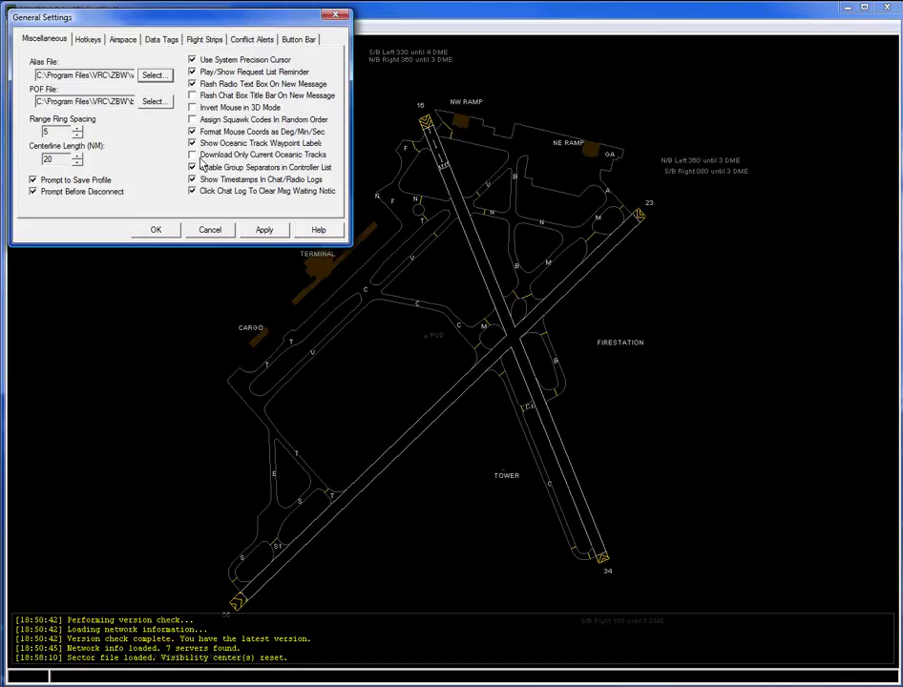
{"action": "left_click", "coordinate": [157, 231]}
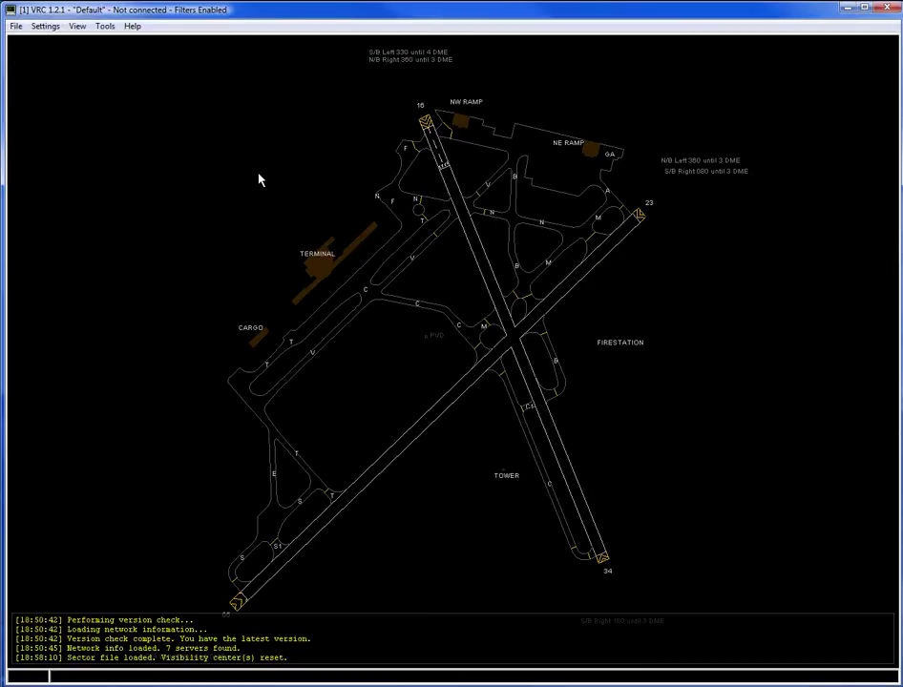